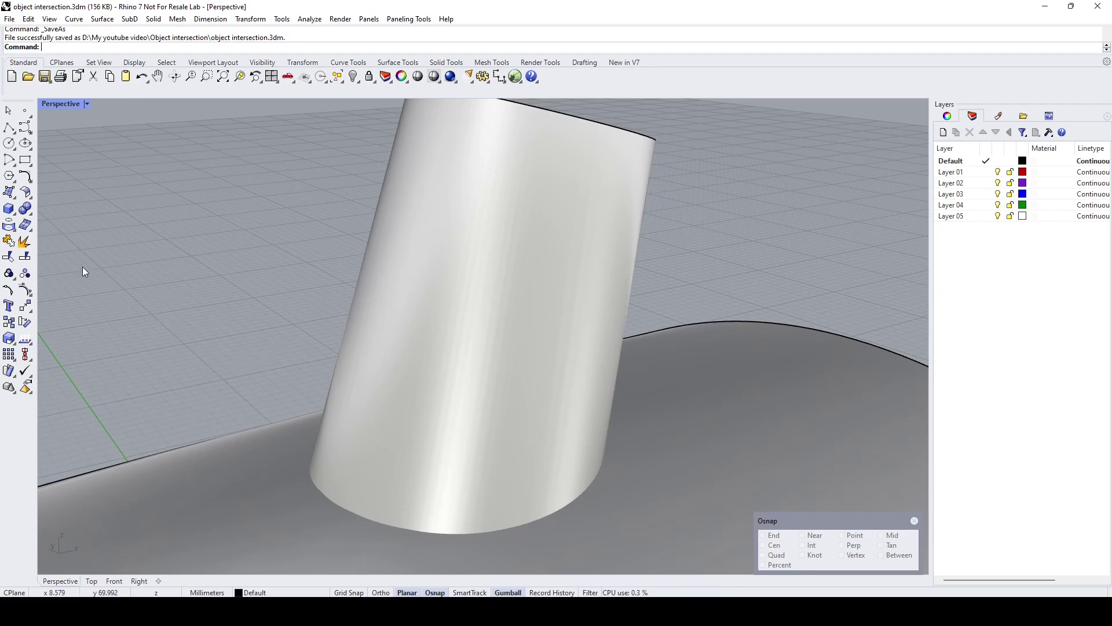
# Detach the Curve From Object tool set as a floating palette over the viewport
pyautogui.click(8, 227)
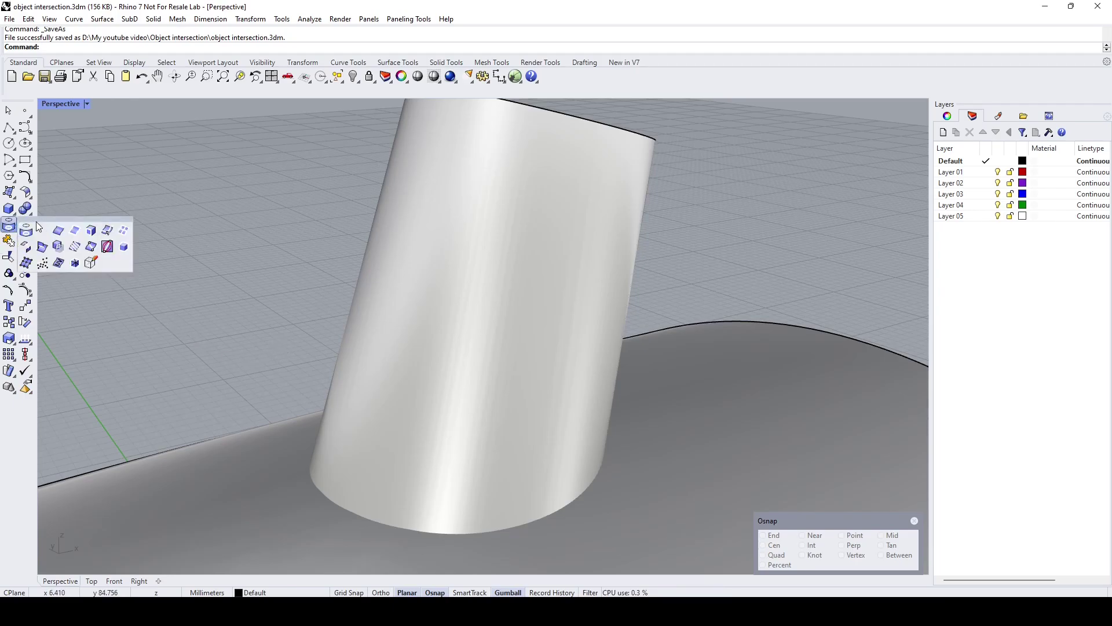
pyautogui.moveTo(38, 226); pyautogui.dragTo(103, 226)
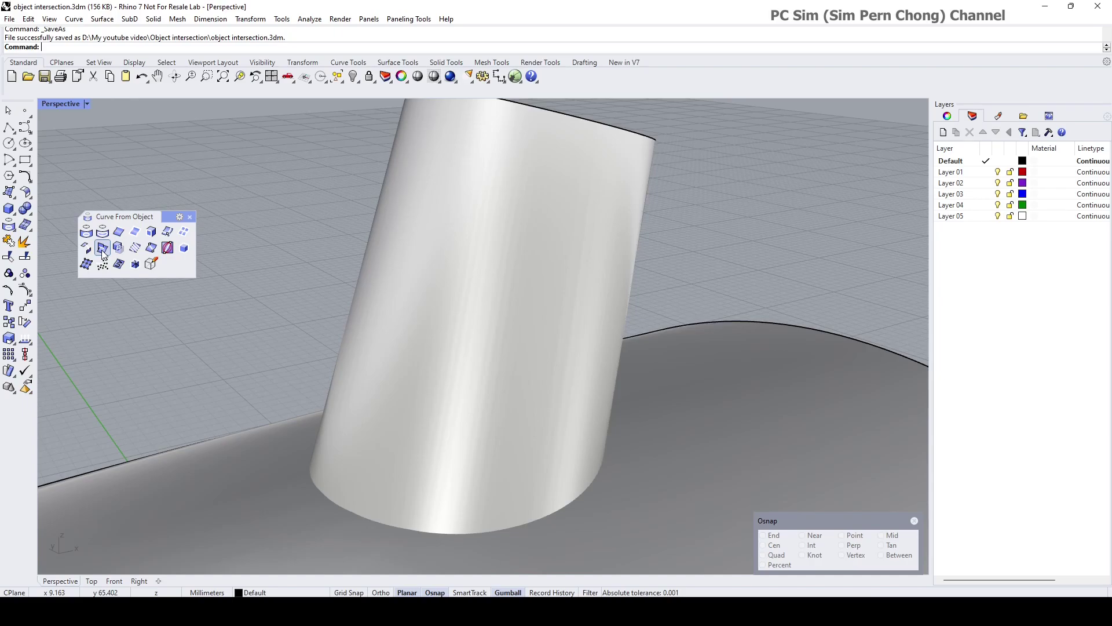
pyautogui.moveTo(289, 391); pyautogui.dragTo(211, 286, button='right')
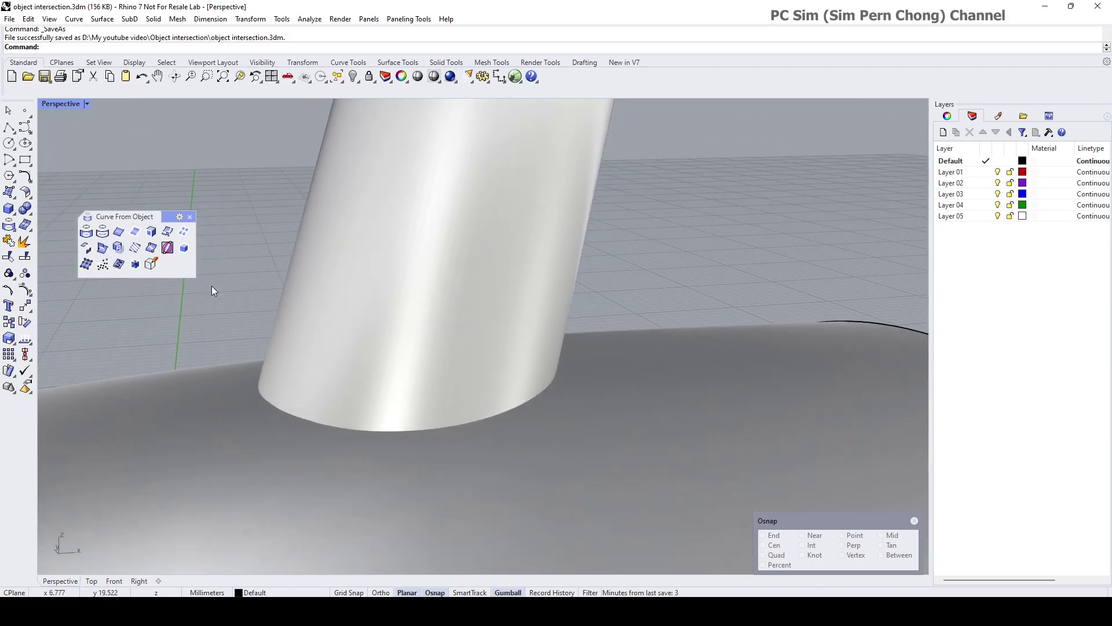
# Set the Perspective viewport to Ghosted display to look through the cylinder and the curved surface
pyautogui.click(61, 102)
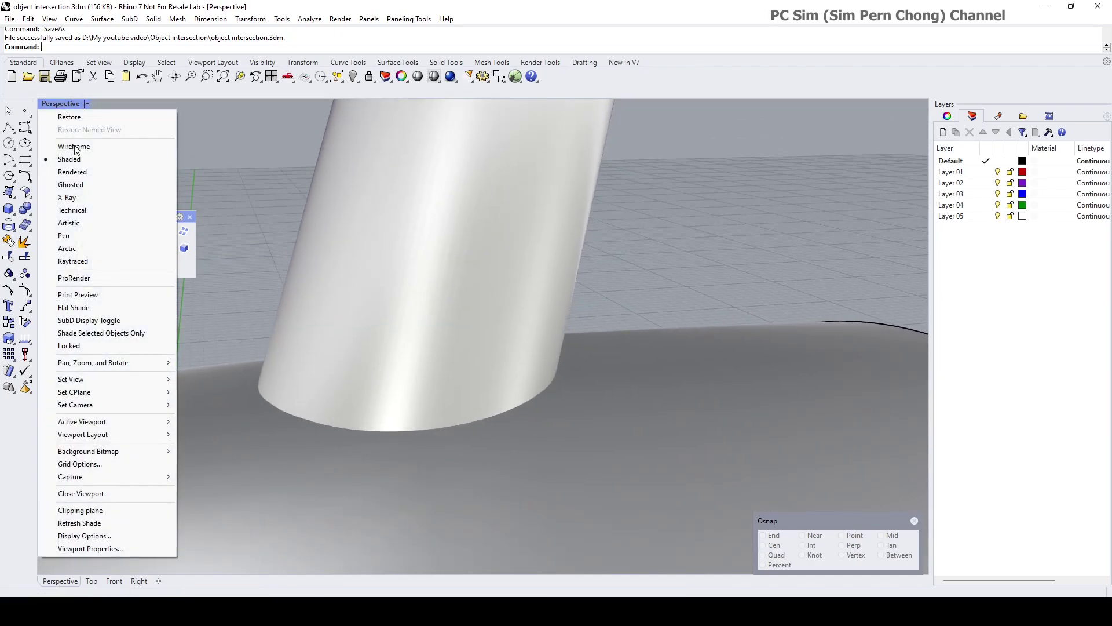
pyautogui.click(70, 185)
pyautogui.moveTo(248, 364); pyautogui.dragTo(283, 418, button='right')
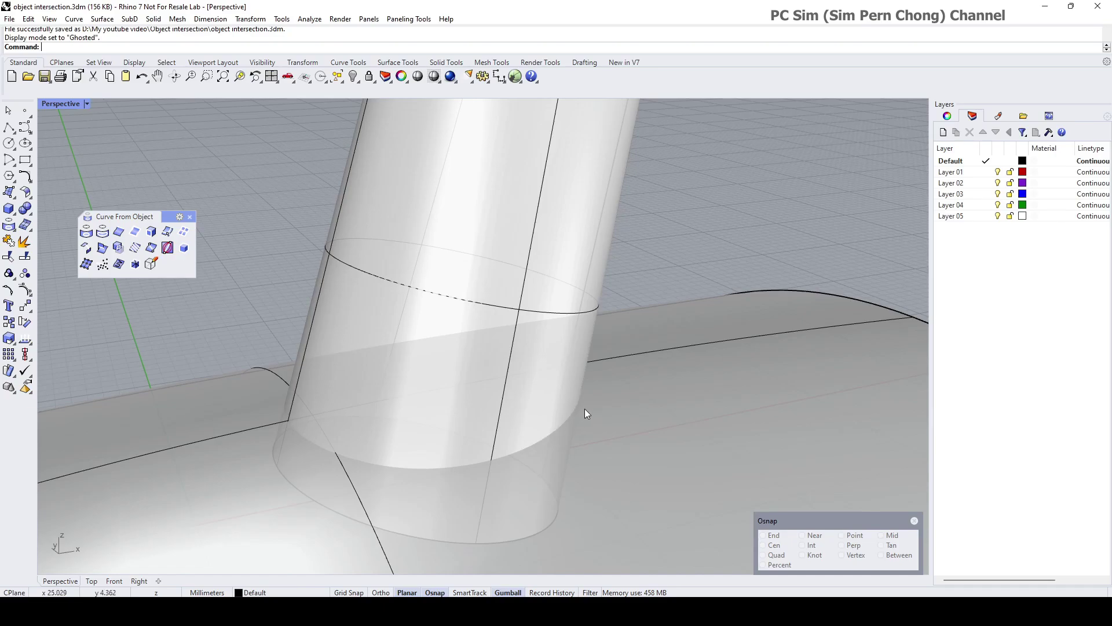
pyautogui.moveTo(586, 408); pyautogui.dragTo(504, 359, button='right')
# Create the intersection curve between the tilted cylinder and the curved base surface
pyautogui.click(102, 248)
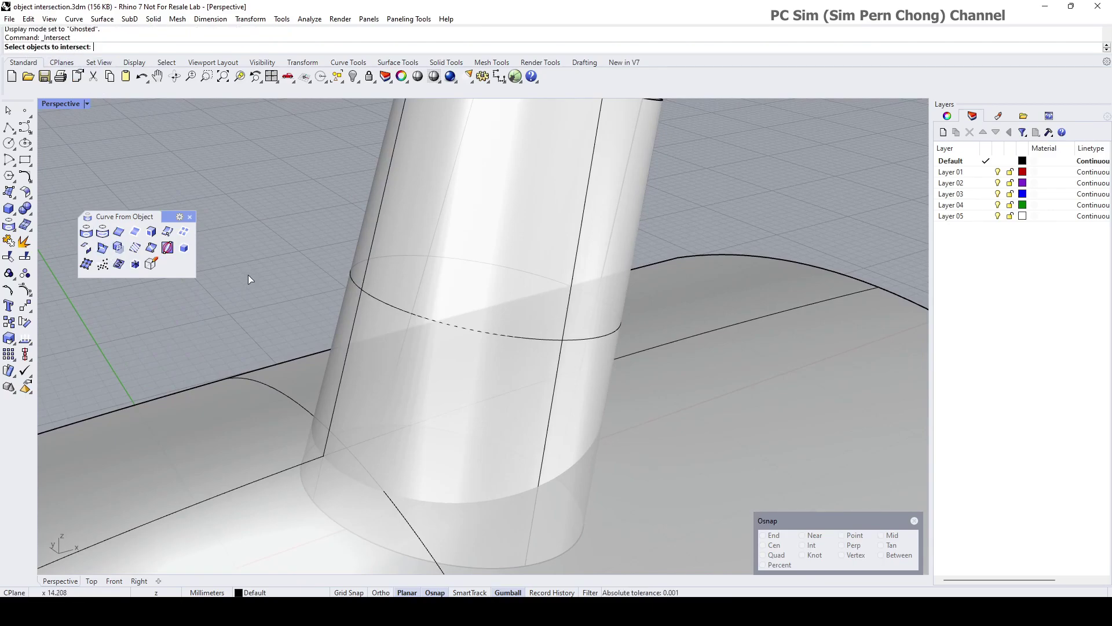
pyautogui.scroll(-2, 280, 334)
pyautogui.keyDown('shift'); pyautogui.moveTo(276, 336); pyautogui.dragTo(301, 307, button='right'); pyautogui.keyUp('shift')
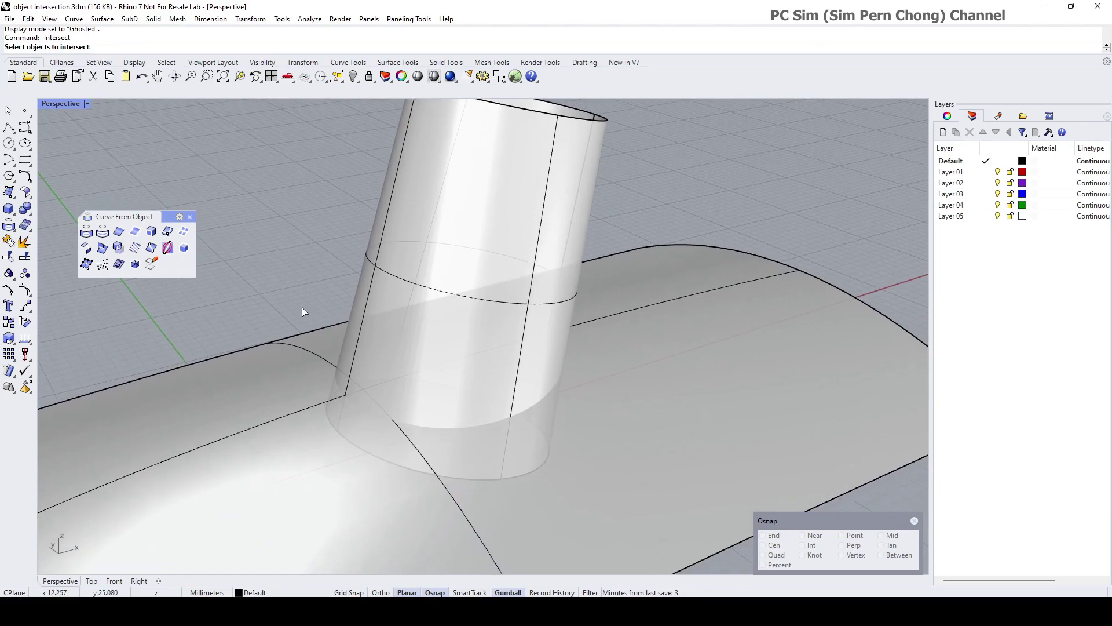
pyautogui.click(408, 339)
pyautogui.click(259, 398)
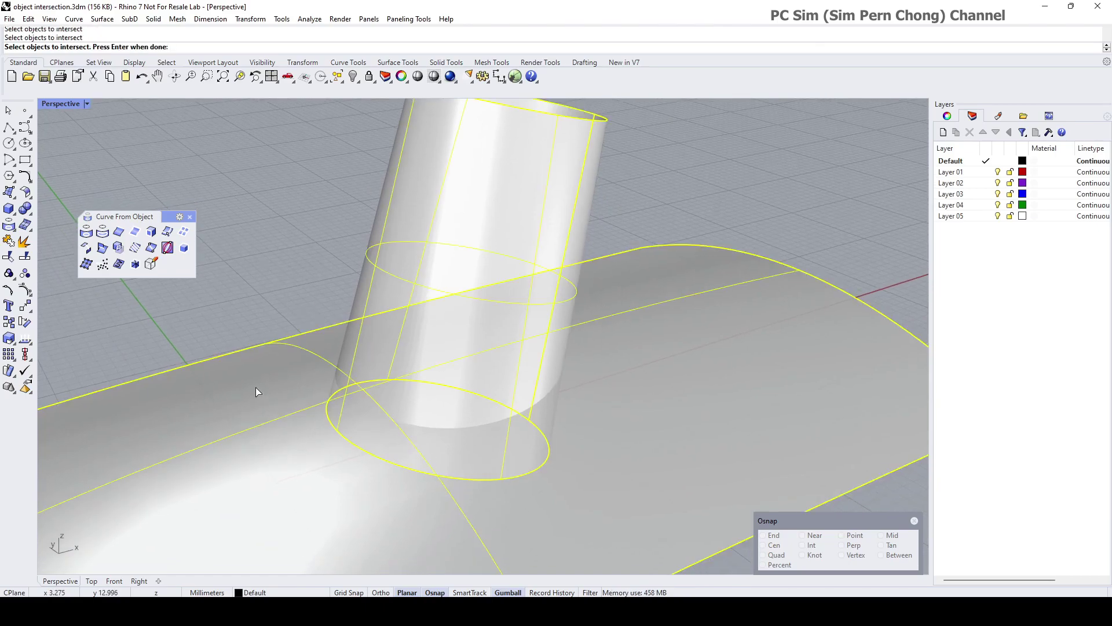
pyautogui.press('Return')
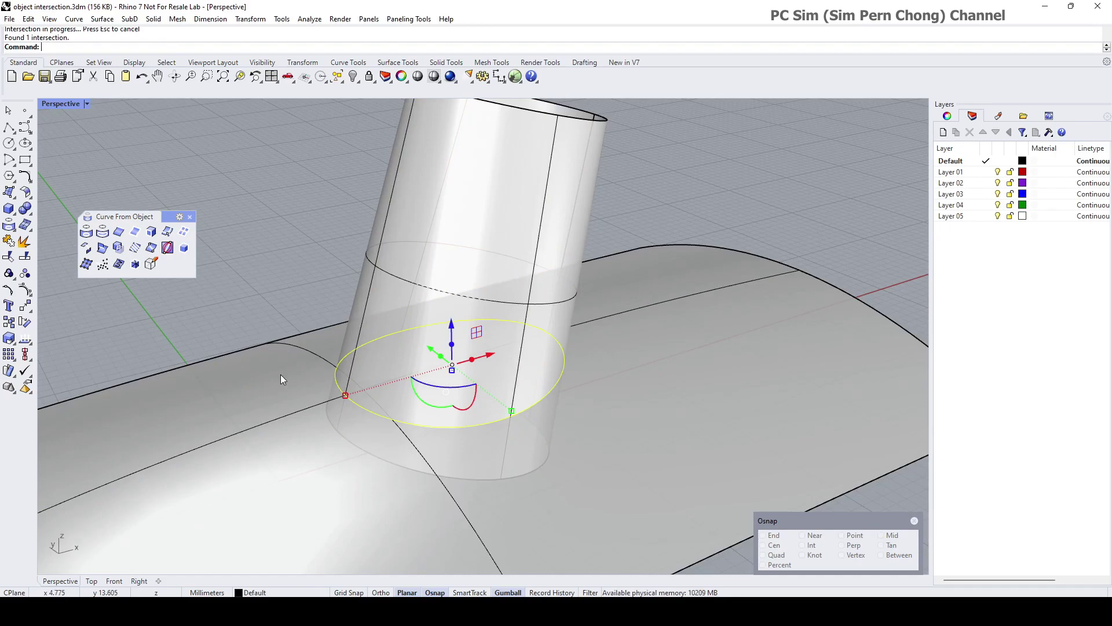
# Deselect the intersection curve and set the Perspective viewport to Shaded display
pyautogui.scroll(5, 446, 416)
pyautogui.moveTo(446, 417); pyautogui.dragTo(441, 391, button='right')
pyautogui.press('Escape')
pyautogui.click(60, 103)
pyautogui.click(62, 157)
# Select the intersection curve and examine it from several angles around the cylinder's base, then deselect it
pyautogui.click(277, 313)
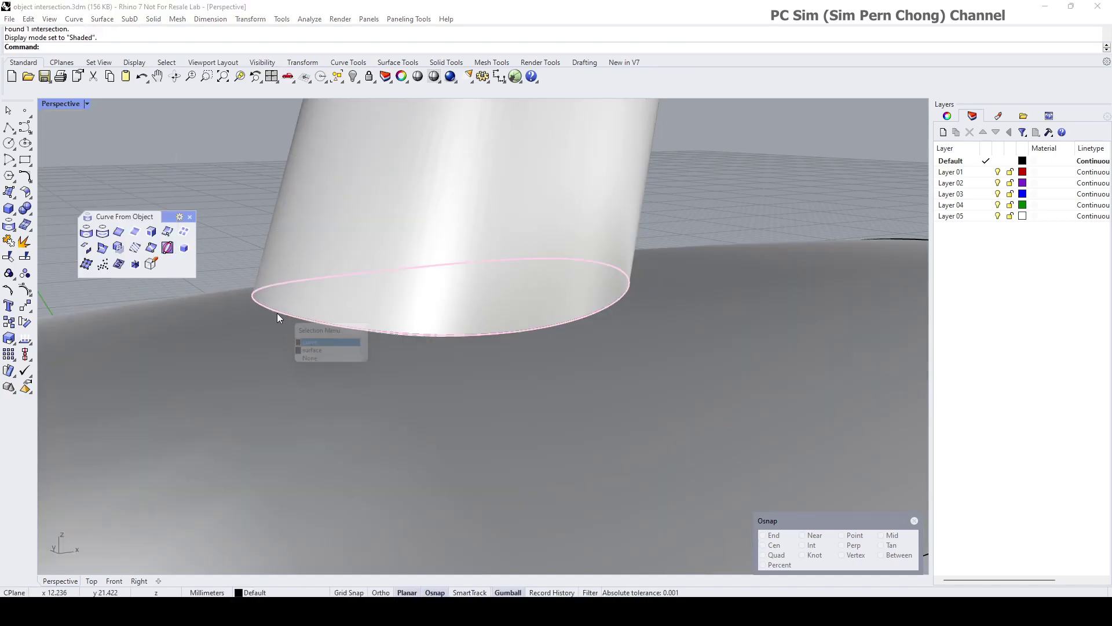
pyautogui.click(343, 342)
pyautogui.moveTo(392, 340); pyautogui.dragTo(485, 402, button='right')
pyautogui.scroll(-5, 359, 370)
pyautogui.scroll(3, 484, 405)
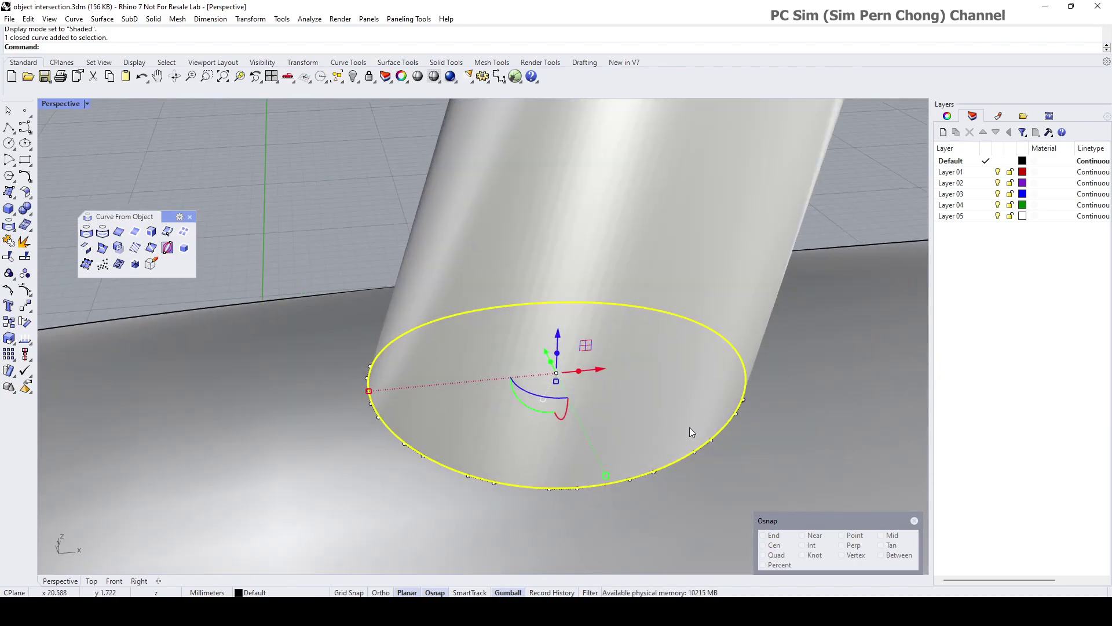
pyautogui.moveTo(690, 432); pyautogui.dragTo(525, 438, button='right')
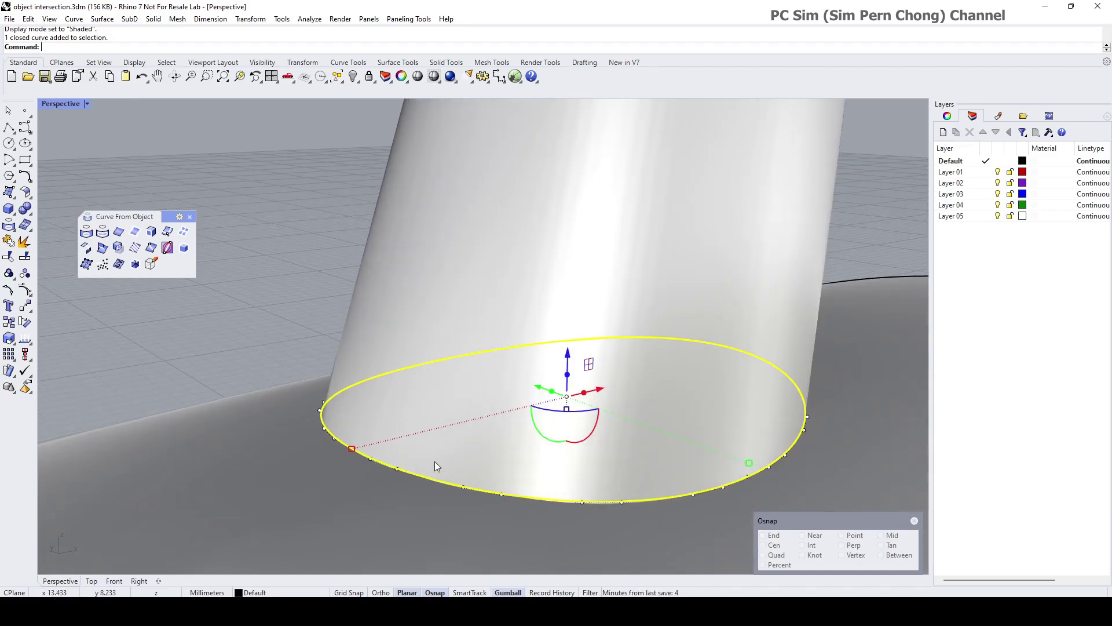
pyautogui.moveTo(435, 463)
pyautogui.mouseDown(button='right')
pyautogui.moveTo(357, 454)
pyautogui.moveTo(357, 435)
pyautogui.moveTo(424, 450)
pyautogui.mouseUp(button='right')
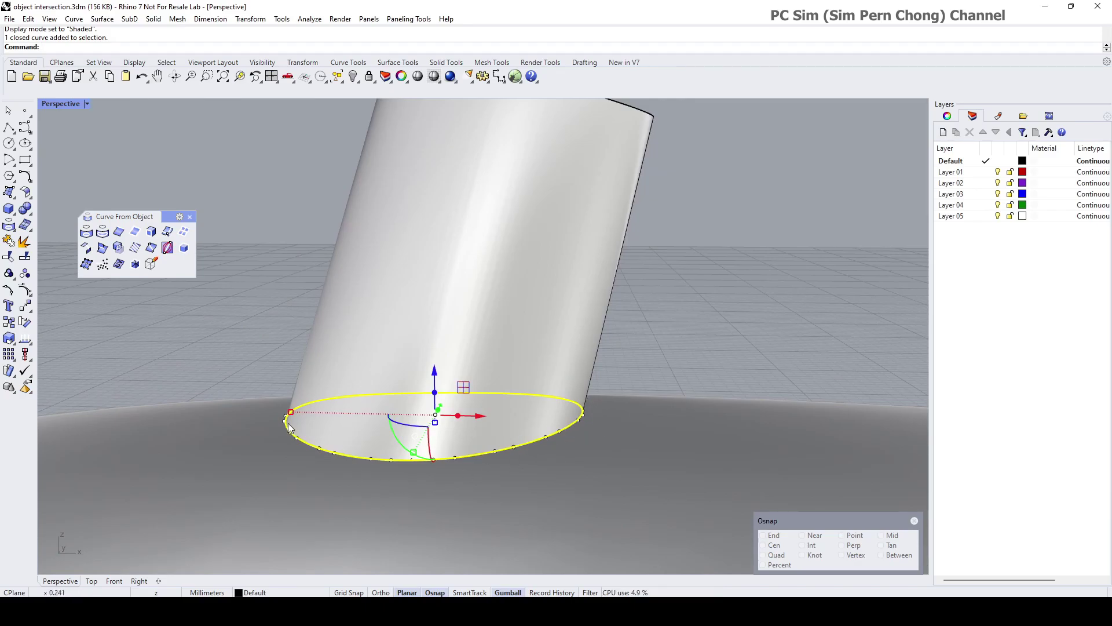
pyautogui.moveTo(279, 431); pyautogui.dragTo(348, 423, button='right')
pyautogui.press('Escape')
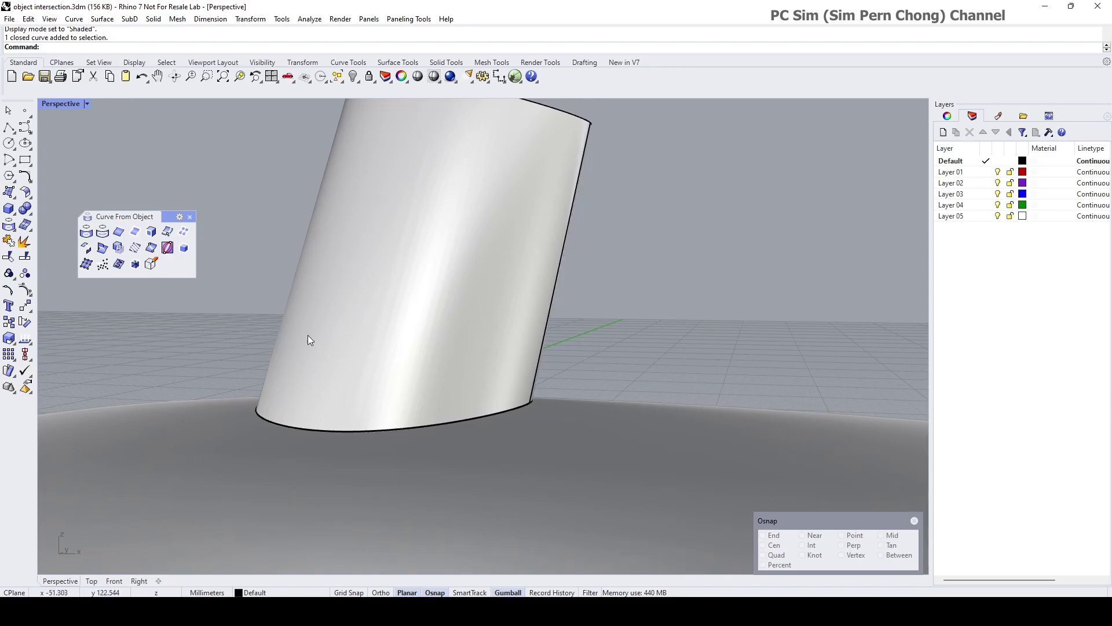
pyautogui.moveTo(312, 412); pyautogui.dragTo(385, 417, button='right')
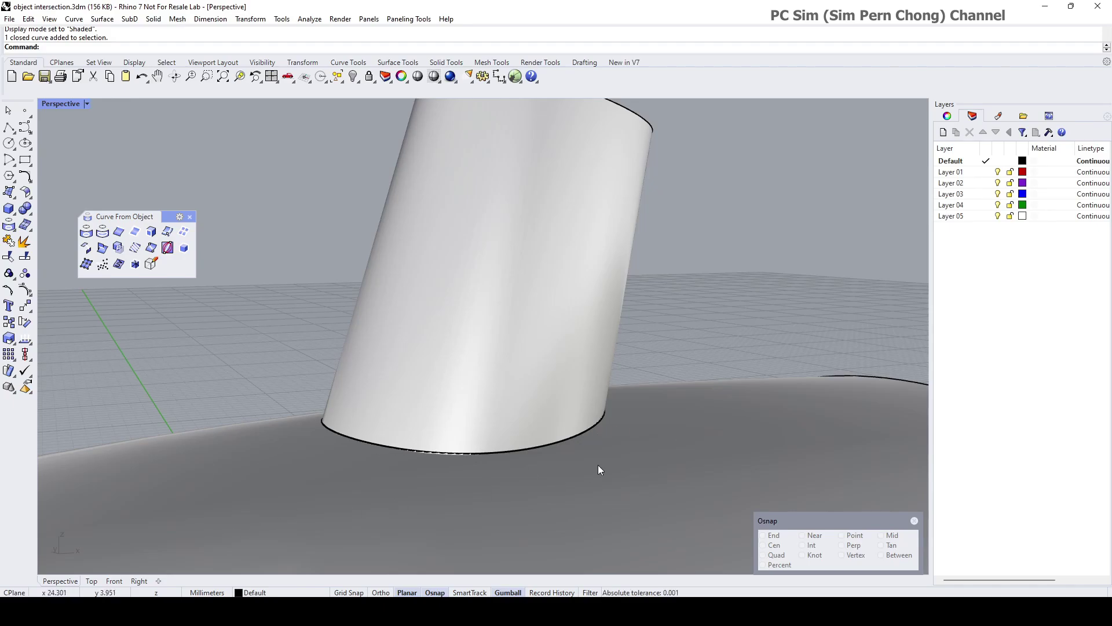
pyautogui.moveTo(559, 465); pyautogui.dragTo(519, 464, button='right')
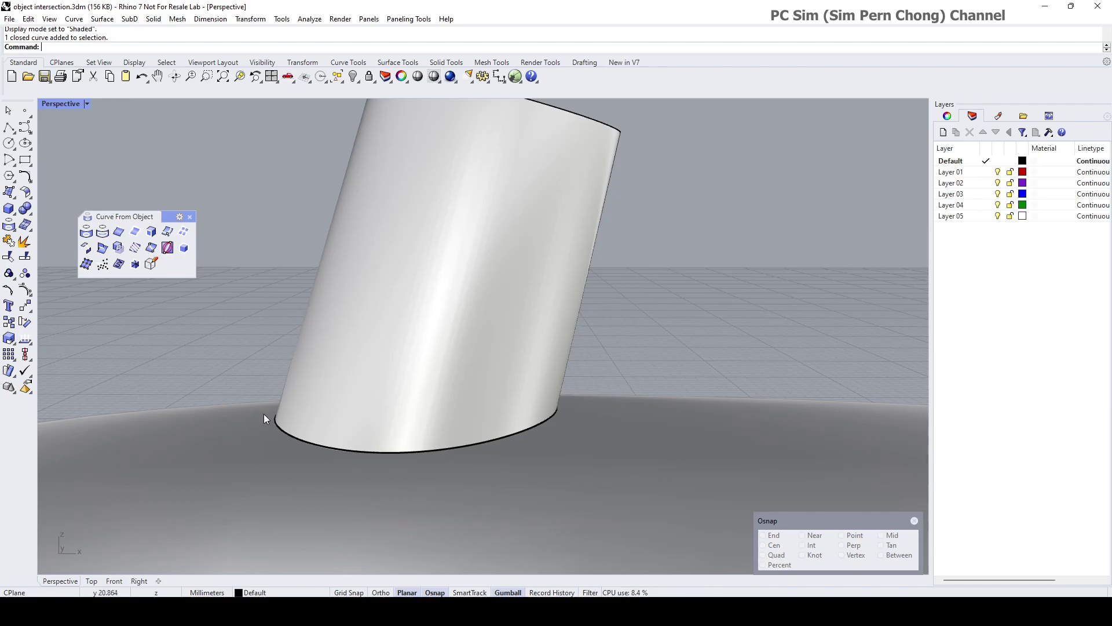
pyautogui.scroll(-2, 359, 250)
pyautogui.keyDown('shift'); pyautogui.moveTo(367, 279); pyautogui.dragTo(404, 312, button='right'); pyautogui.keyUp('shift')
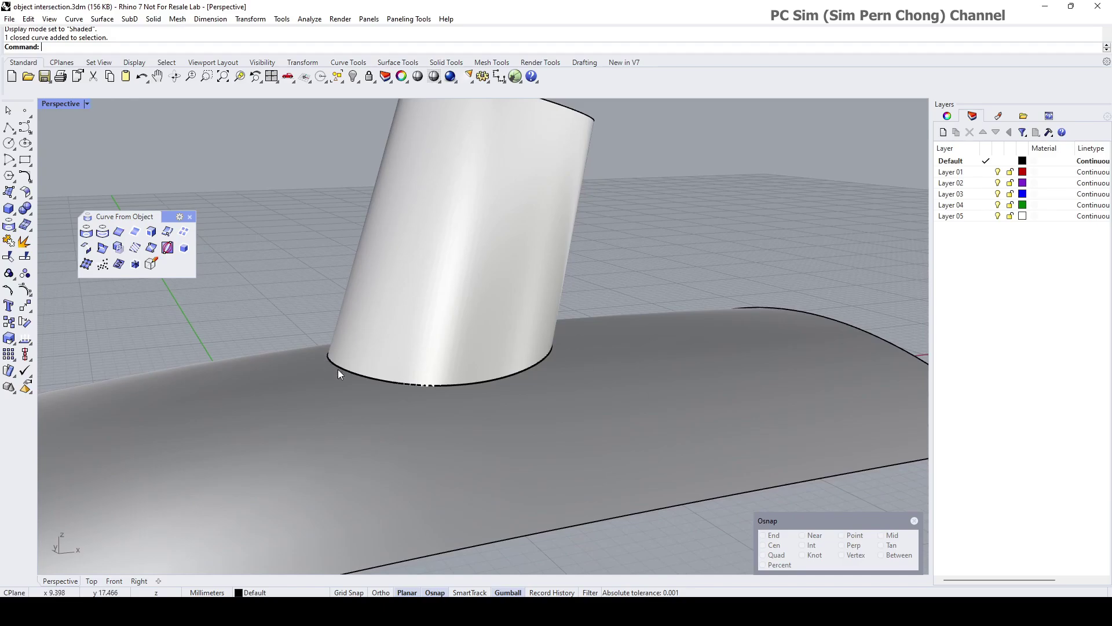
# Select the intersection curve at the cylinder's base and detach the Circle tool set as a floating palette
pyautogui.click(370, 381)
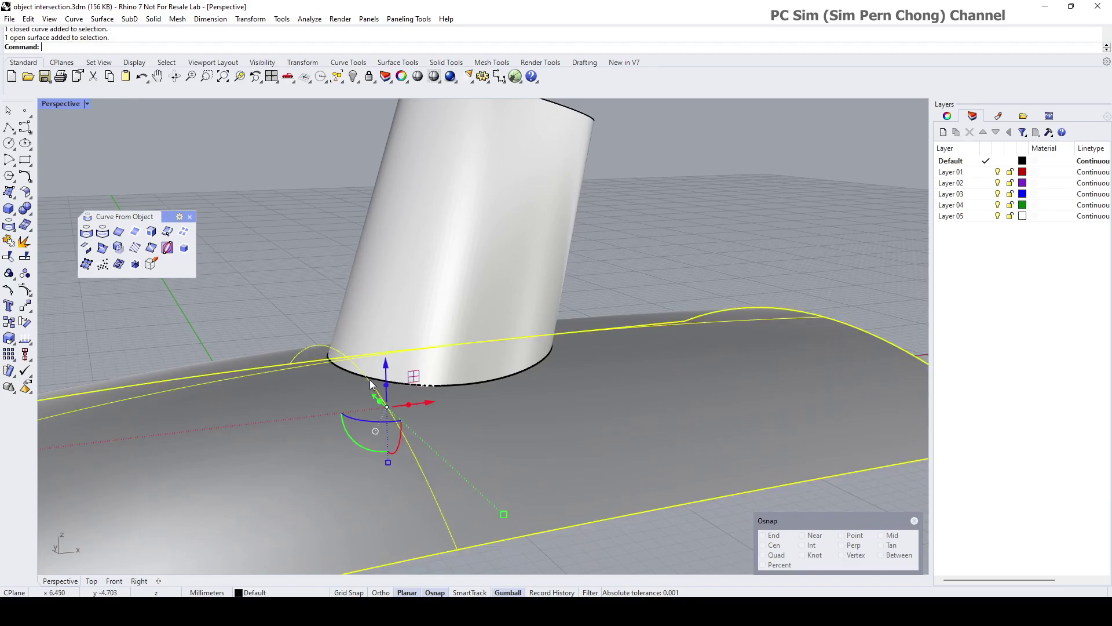
pyautogui.click(401, 385)
pyautogui.click(443, 430)
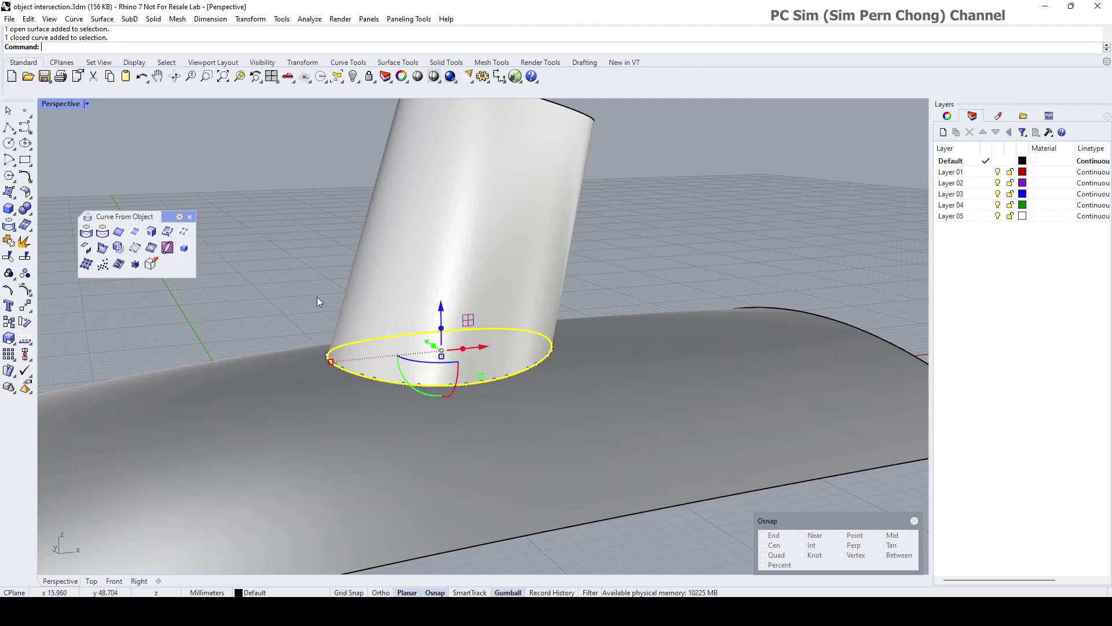
pyautogui.click(8, 144)
pyautogui.moveTo(56, 139); pyautogui.dragTo(219, 152)
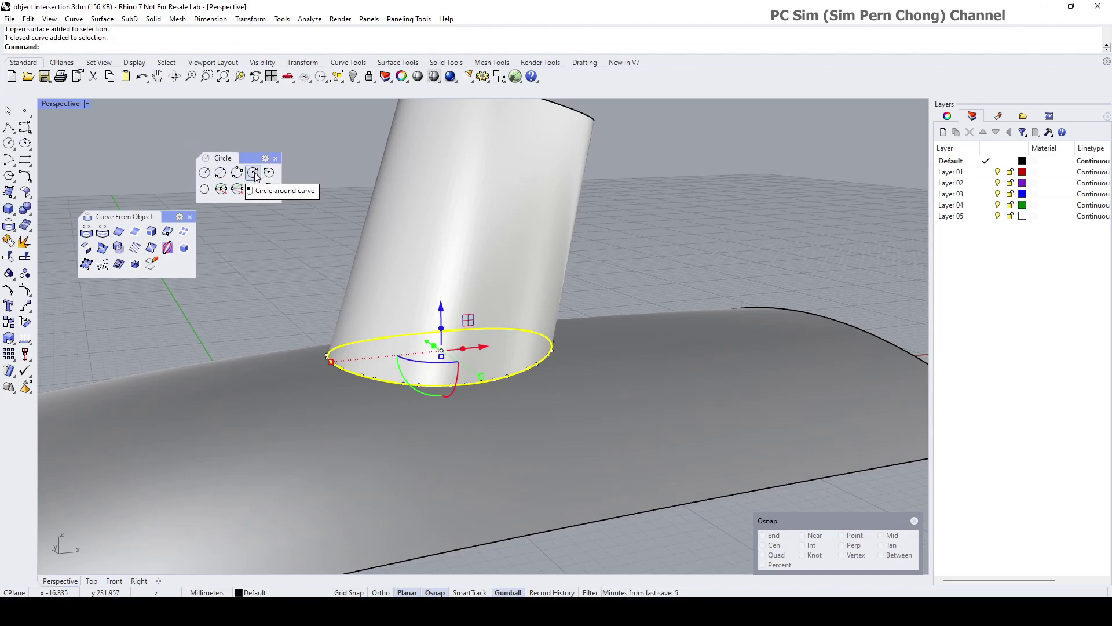
# Enable the Quad object snap and draw a circle around the intersection curve at its low-X end, with a radius of about 4.2 mm
pyautogui.click(253, 172)
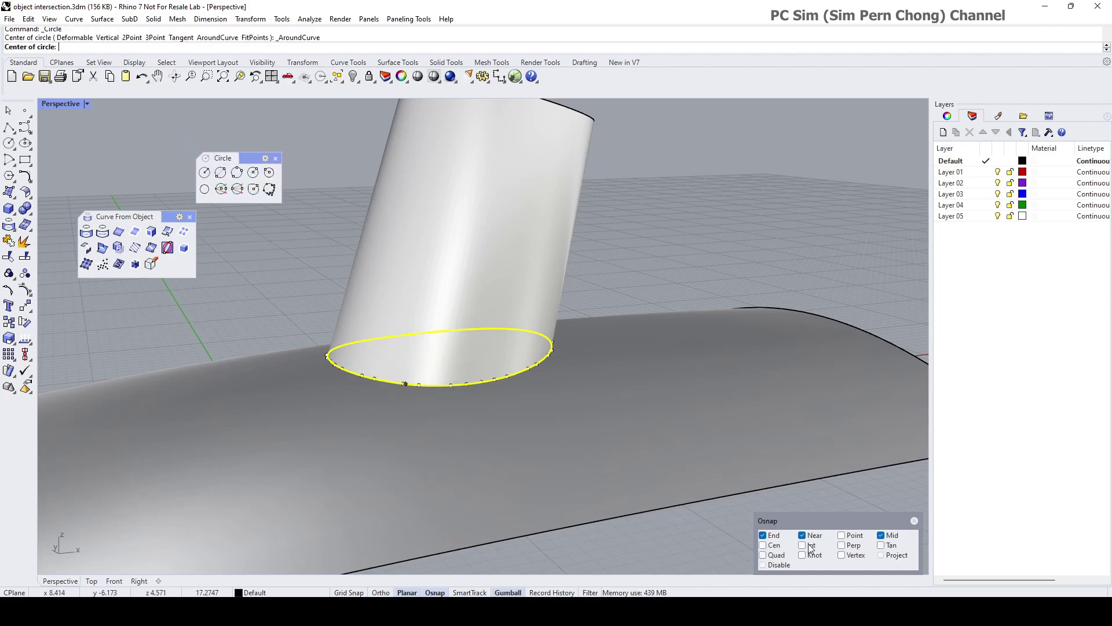
pyautogui.moveTo(805, 520); pyautogui.dragTo(716, 397)
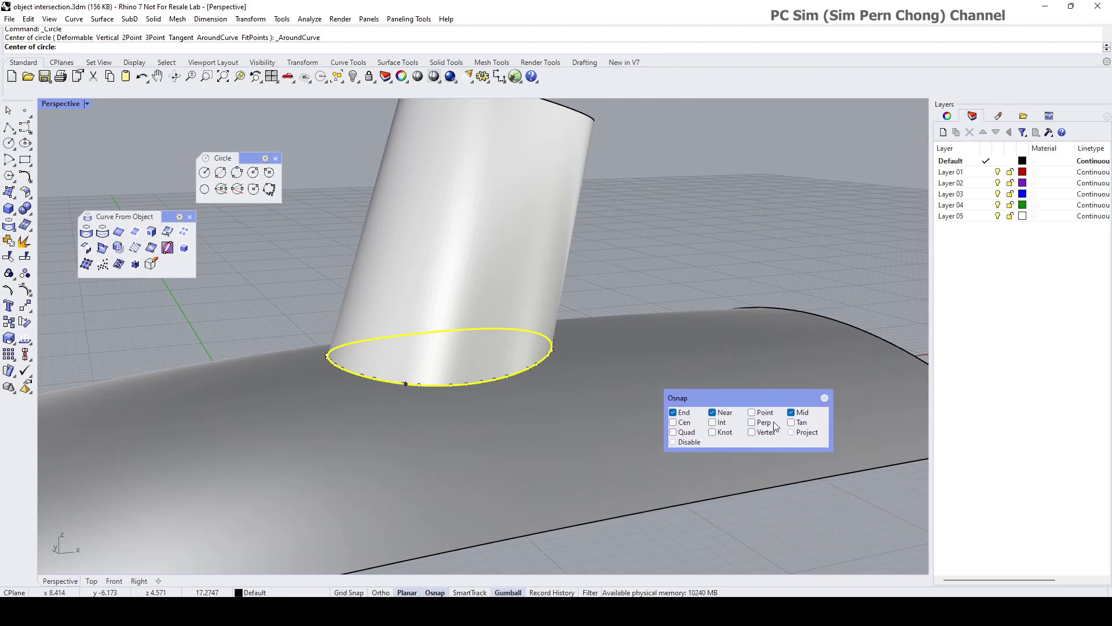
pyautogui.click(673, 432)
pyautogui.moveTo(429, 372); pyautogui.dragTo(479, 398, button='right')
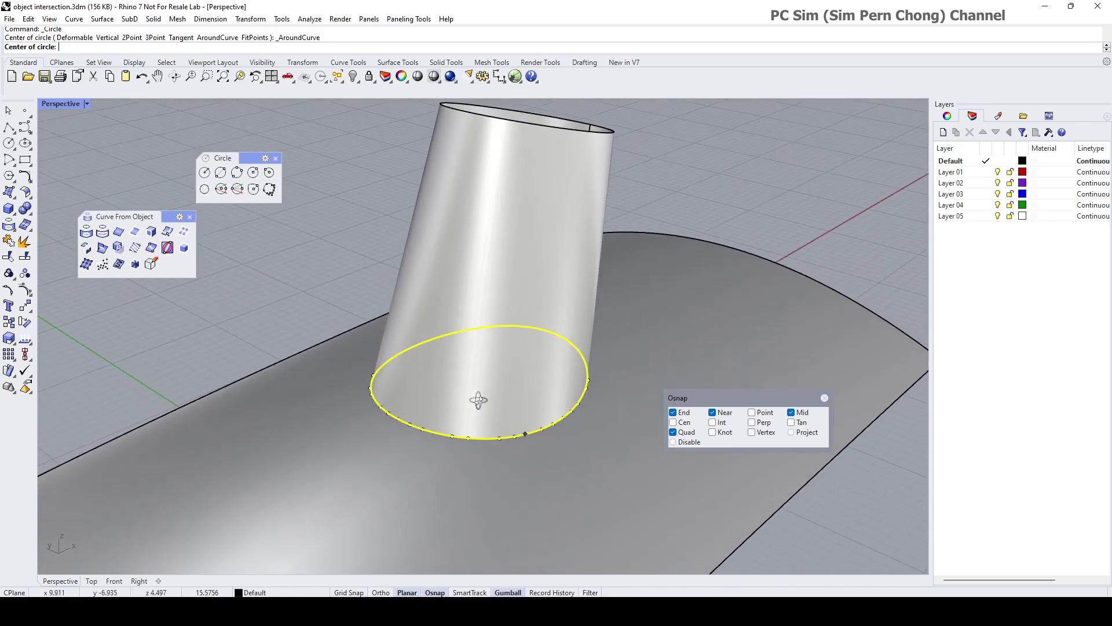
pyautogui.click(396, 418)
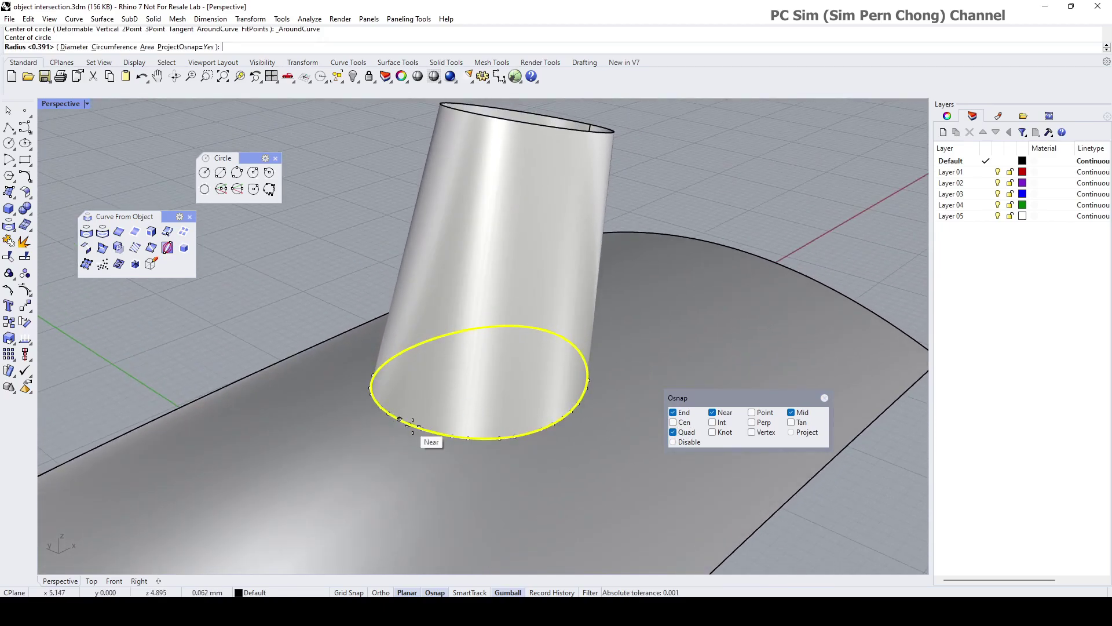
pyautogui.moveTo(397, 422); pyautogui.dragTo(393, 373, button='right')
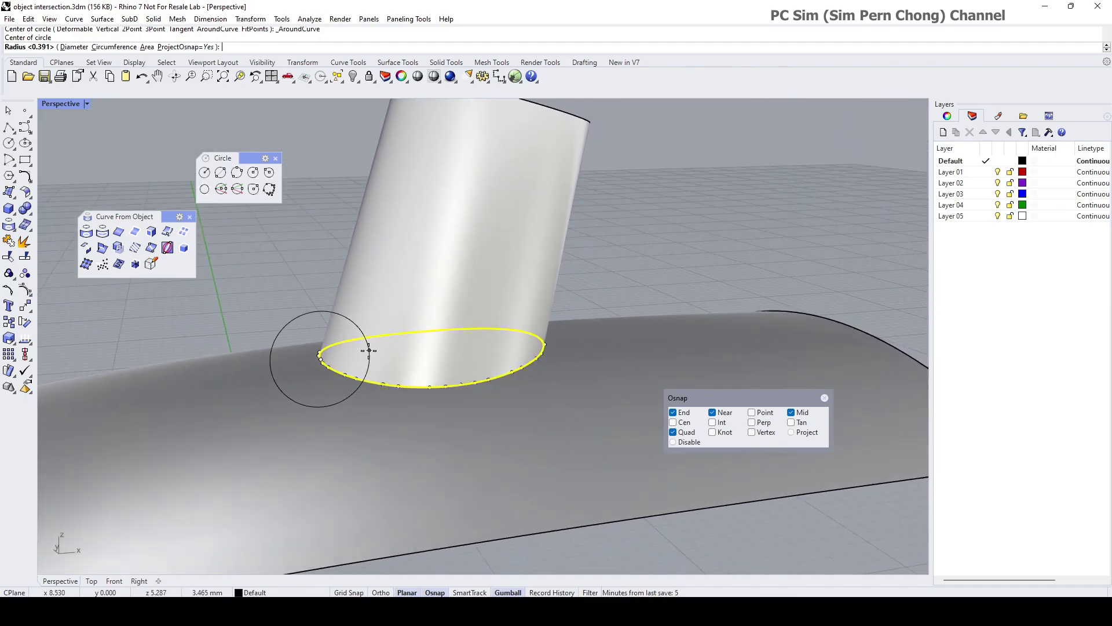
pyautogui.moveTo(348, 345); pyautogui.dragTo(330, 332, button='right')
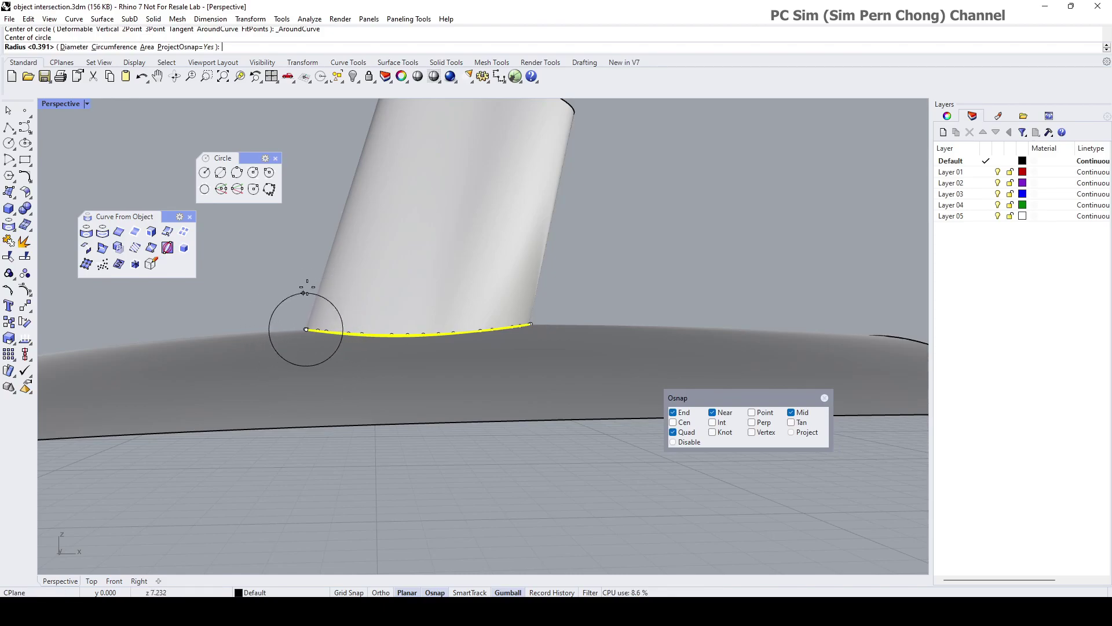
pyautogui.click(247, 320)
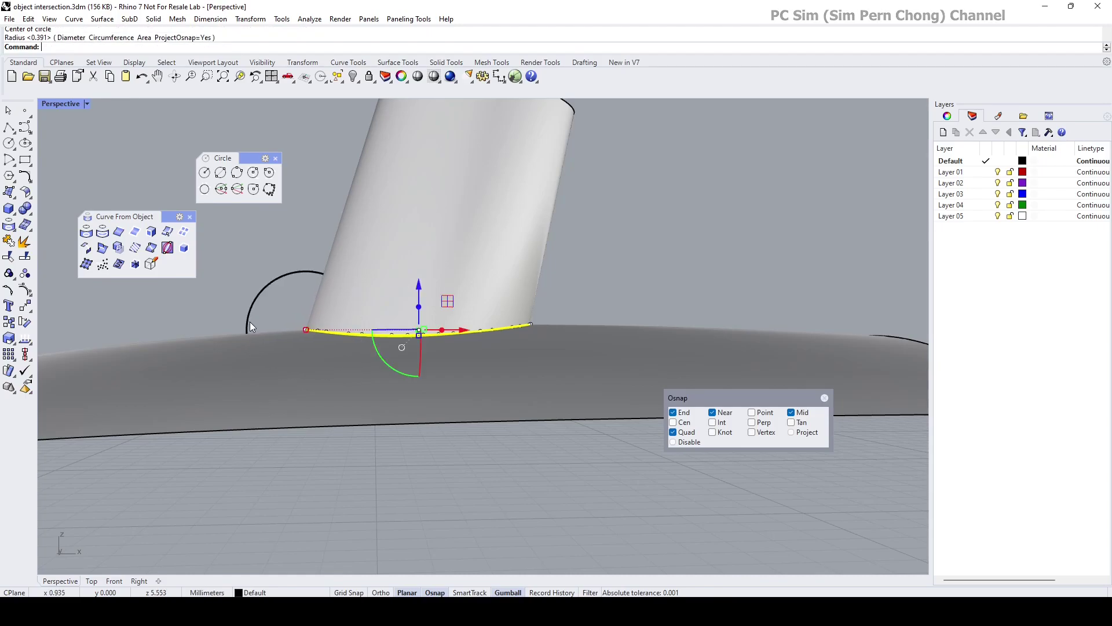
# Draw a smaller circle around the intersection curve at its opposite, high-X end, with a radius of about 2 mm
pyautogui.rightClick(574, 306)
pyautogui.moveTo(571, 306); pyautogui.dragTo(481, 371, button='right')
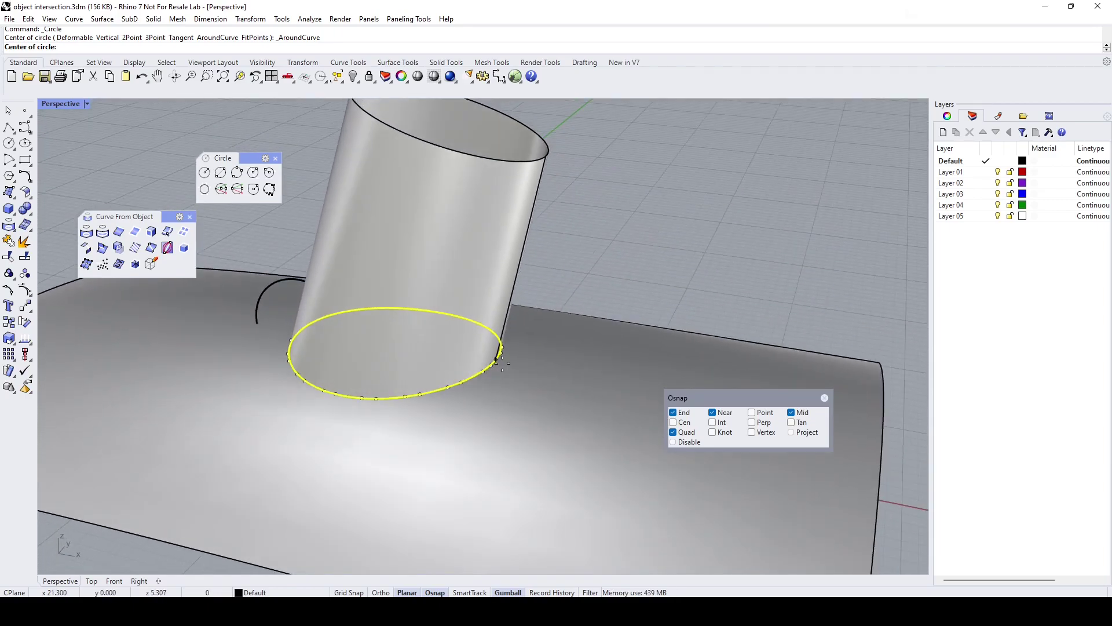
pyautogui.click(497, 360)
pyautogui.moveTo(517, 378); pyautogui.dragTo(521, 375, button='right')
pyautogui.scroll(4, 522, 375)
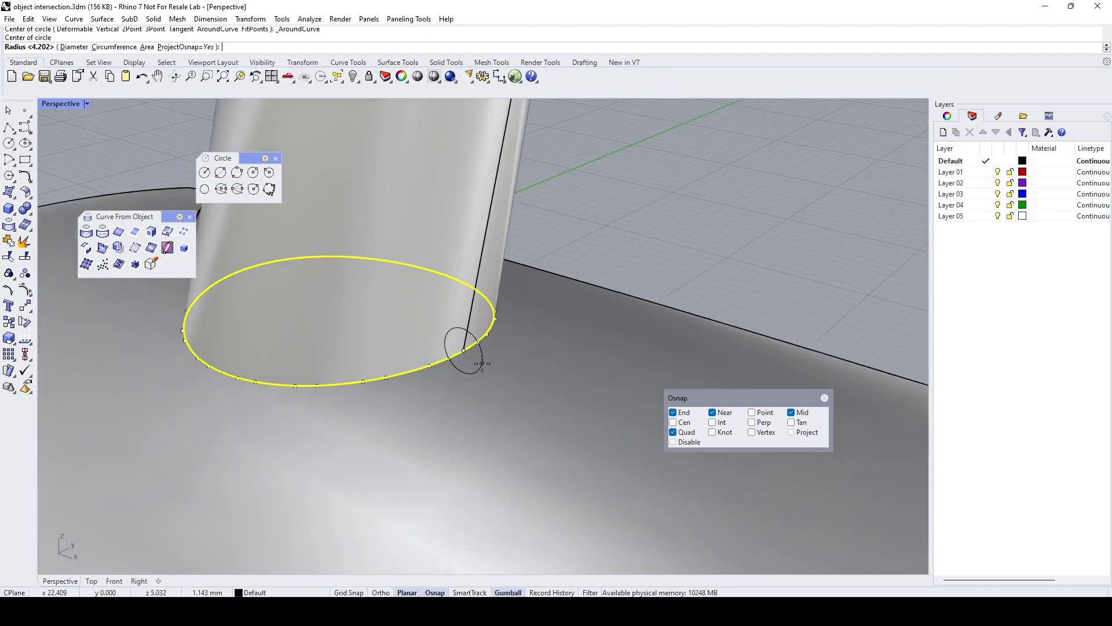
pyautogui.moveTo(487, 371); pyautogui.dragTo(578, 335, button='right')
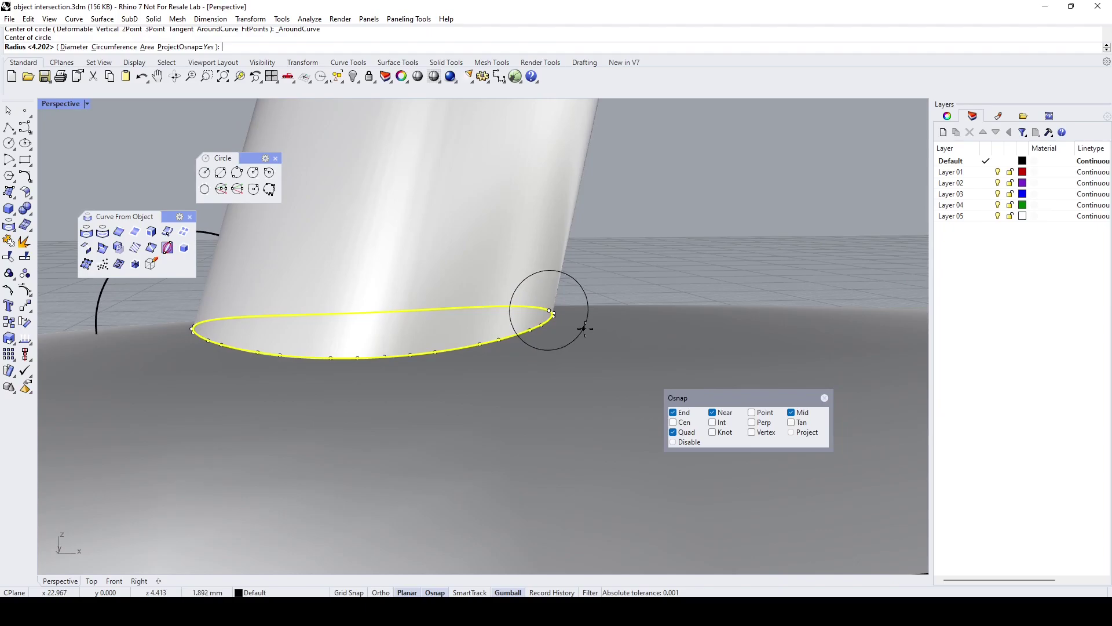
pyautogui.click(582, 315)
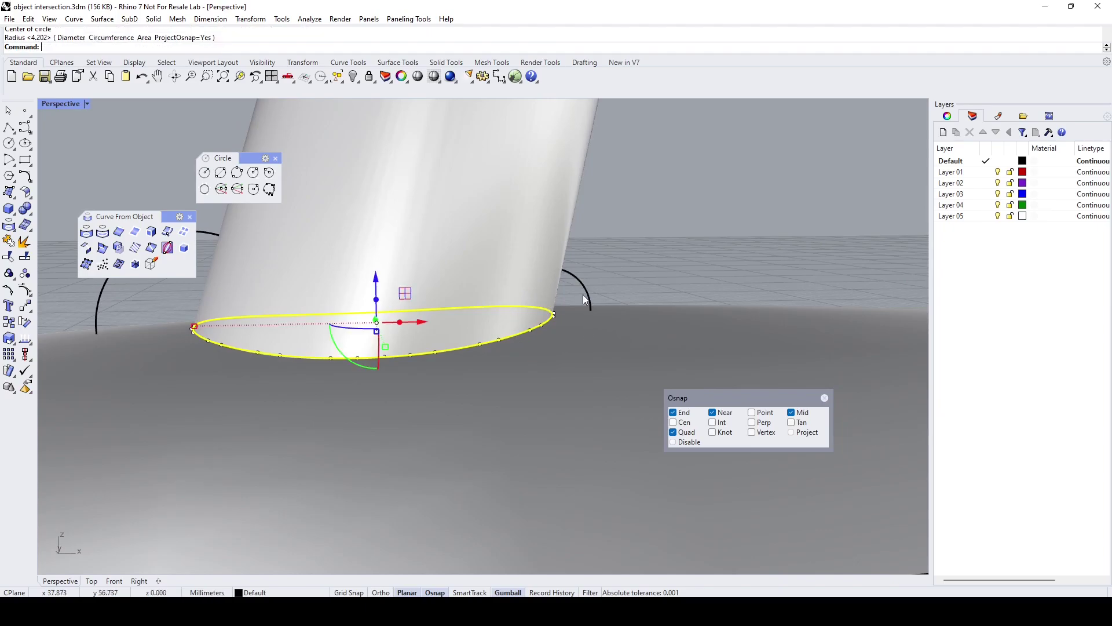
# Set the Perspective viewport to Ghosted display, and select the two circles to inspect them before clearing the selection
pyautogui.click(57, 106)
pyautogui.click(75, 184)
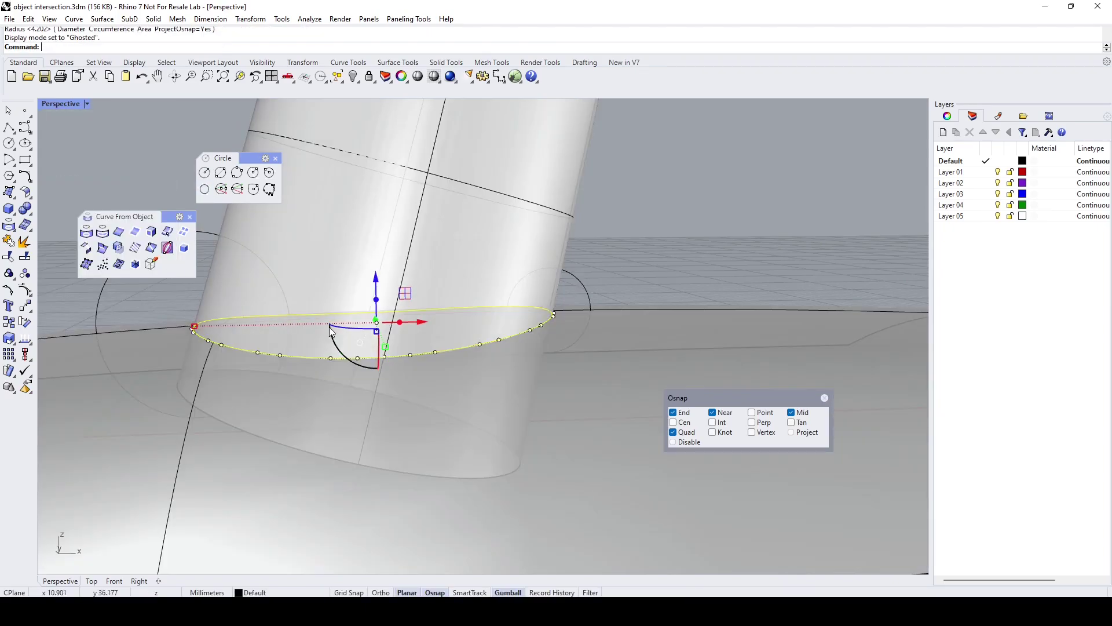
pyautogui.scroll(-2, 335, 342)
pyautogui.press('Escape')
pyautogui.moveTo(272, 327); pyautogui.dragTo(383, 316, button='right')
pyautogui.click(220, 288)
pyautogui.click(533, 293)
pyautogui.moveTo(557, 291); pyautogui.dragTo(479, 305, button='right')
pyautogui.press('Escape')
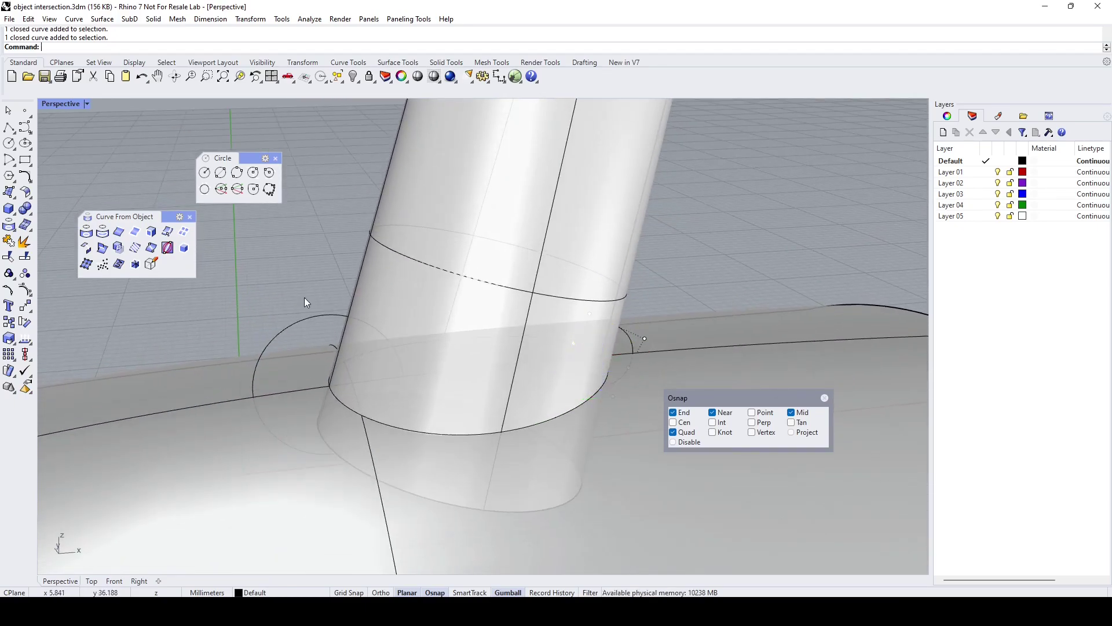
# Move the Osnap panel farther away from the cylinder and centre the model in view
pyautogui.scroll(-4, 307, 305)
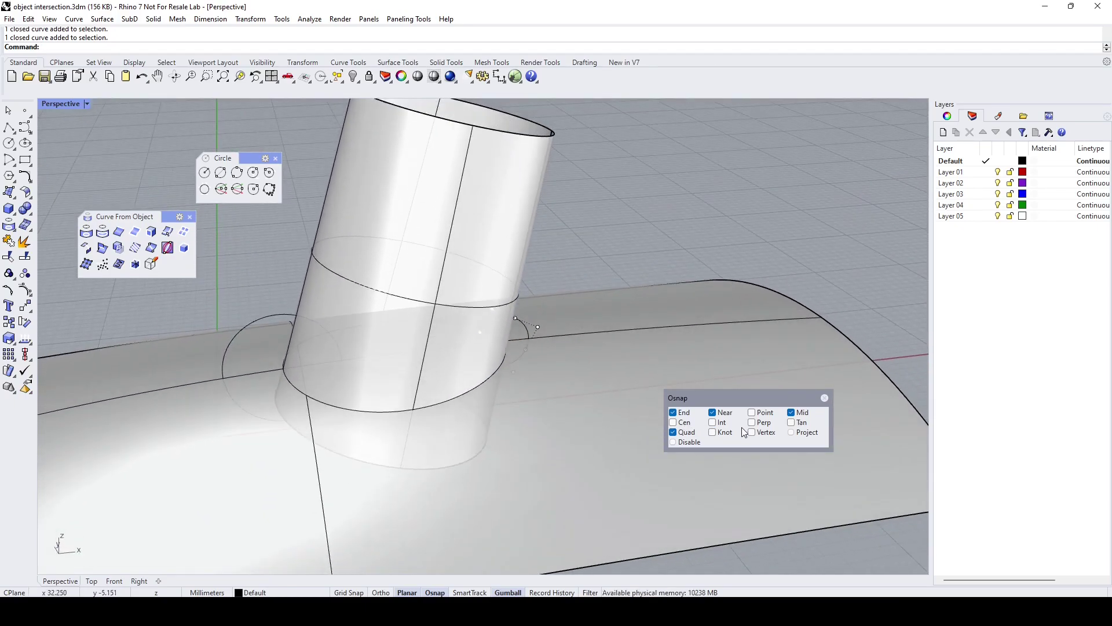
pyautogui.moveTo(729, 394); pyautogui.dragTo(789, 402)
pyautogui.keyDown('shift'); pyautogui.moveTo(430, 352); pyautogui.dragTo(535, 359, button='right'); pyautogui.keyUp('shift')
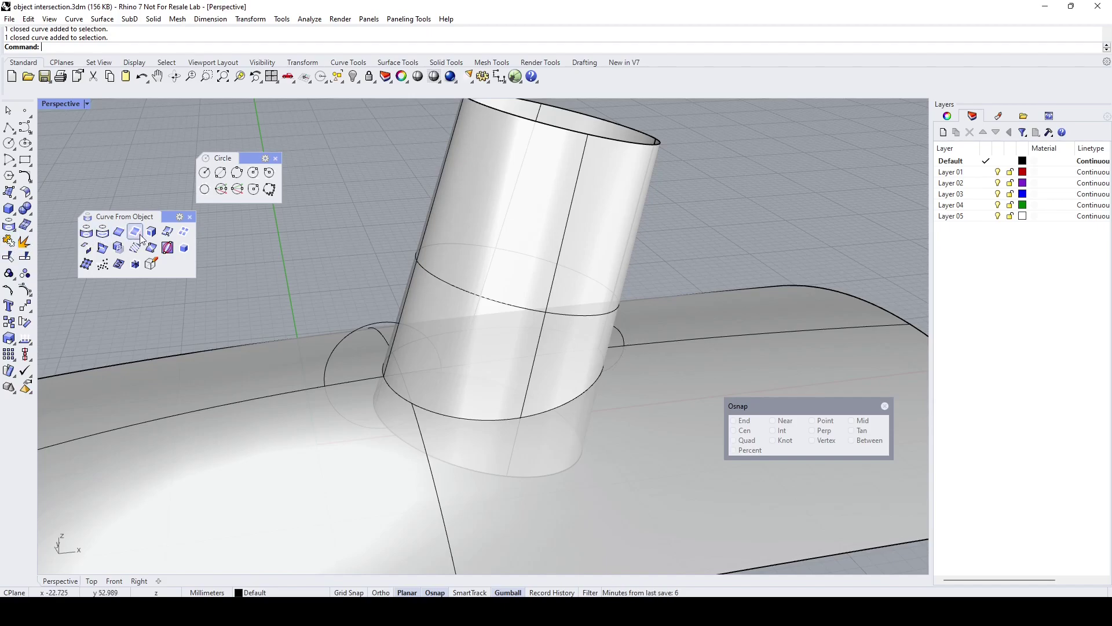
# Start a one-rail sweep with the intersection curve as the rail and the large and small circles as sweep shapes
pyautogui.moveTo(168, 216); pyautogui.dragTo(171, 130)
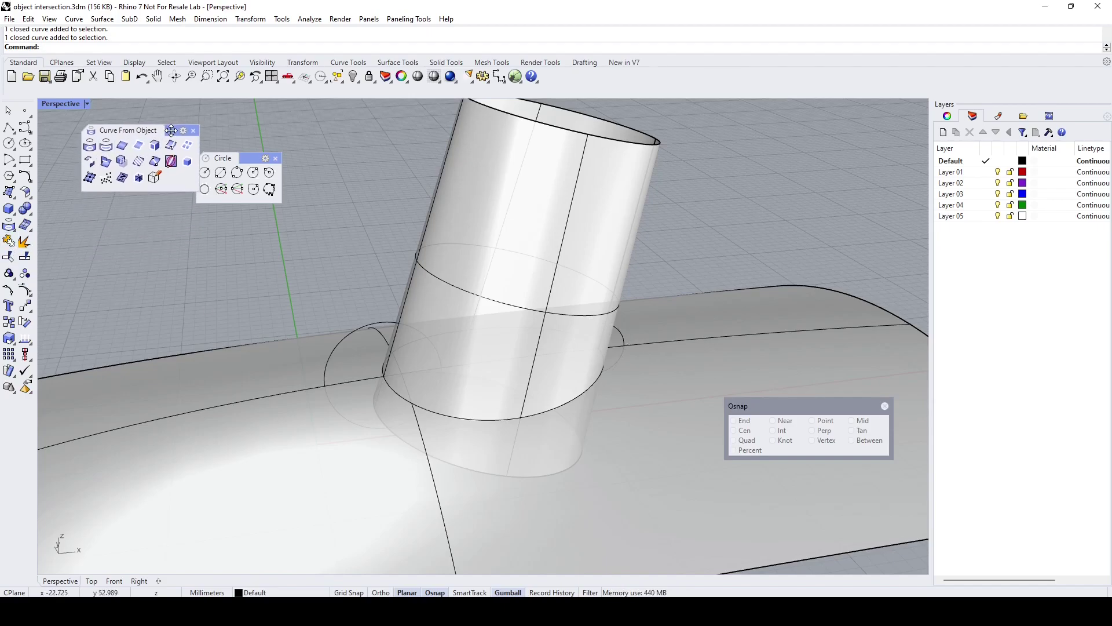
pyautogui.click(13, 195)
pyautogui.moveTo(50, 193); pyautogui.dragTo(102, 227)
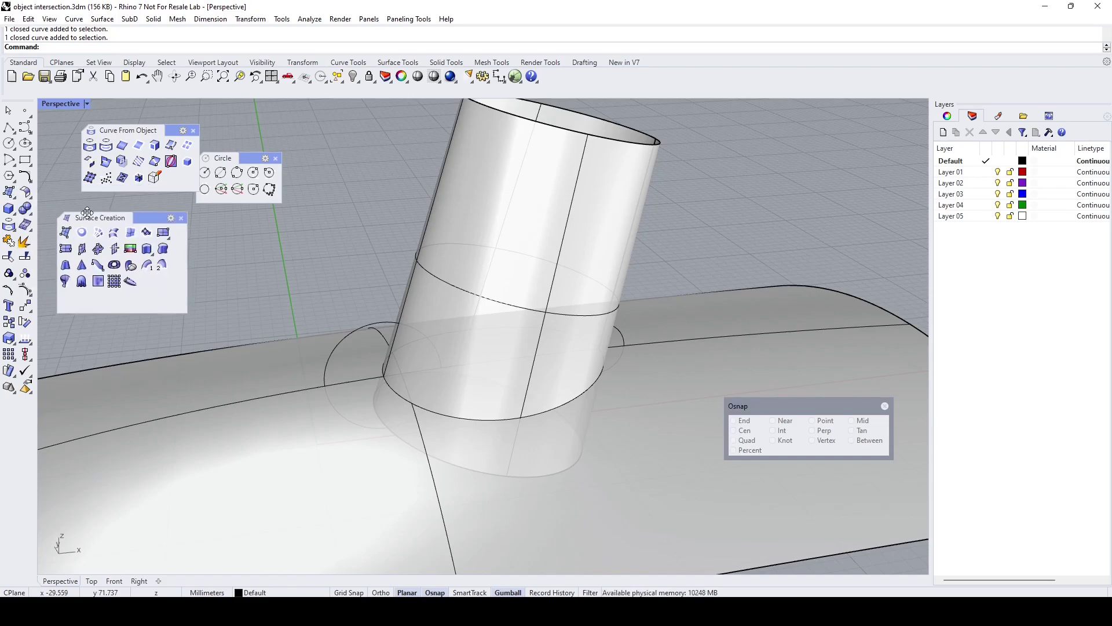
pyautogui.click(161, 274)
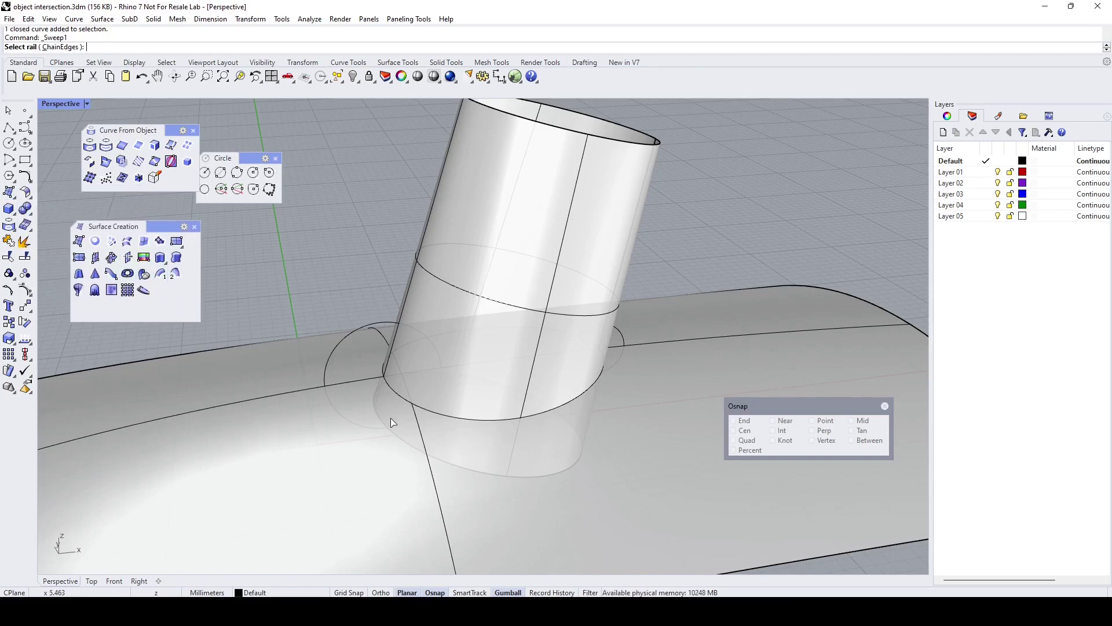
pyautogui.click(422, 412)
pyautogui.moveTo(422, 412); pyautogui.dragTo(393, 377, button='right')
pyautogui.scroll(3, 564, 345)
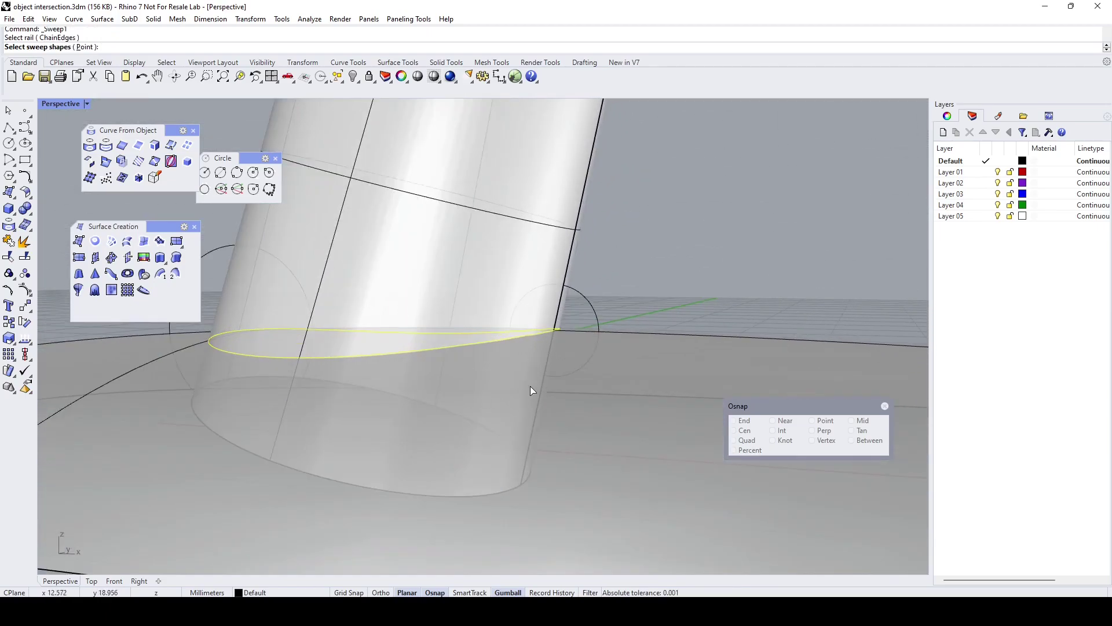
pyautogui.moveTo(475, 368); pyautogui.dragTo(550, 385, button='right')
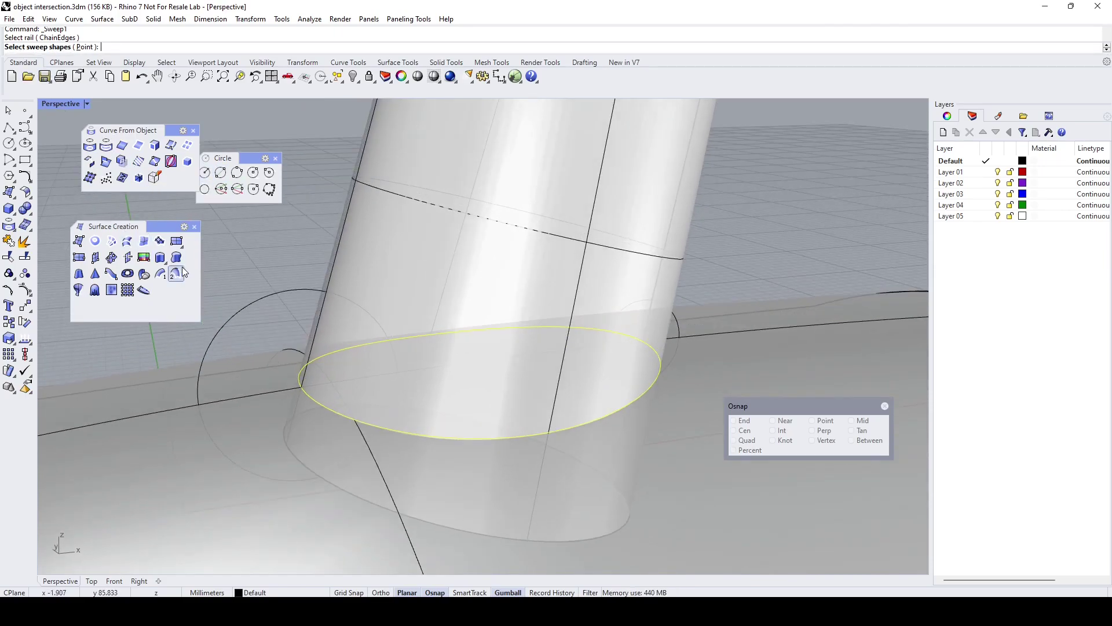
pyautogui.click(252, 302)
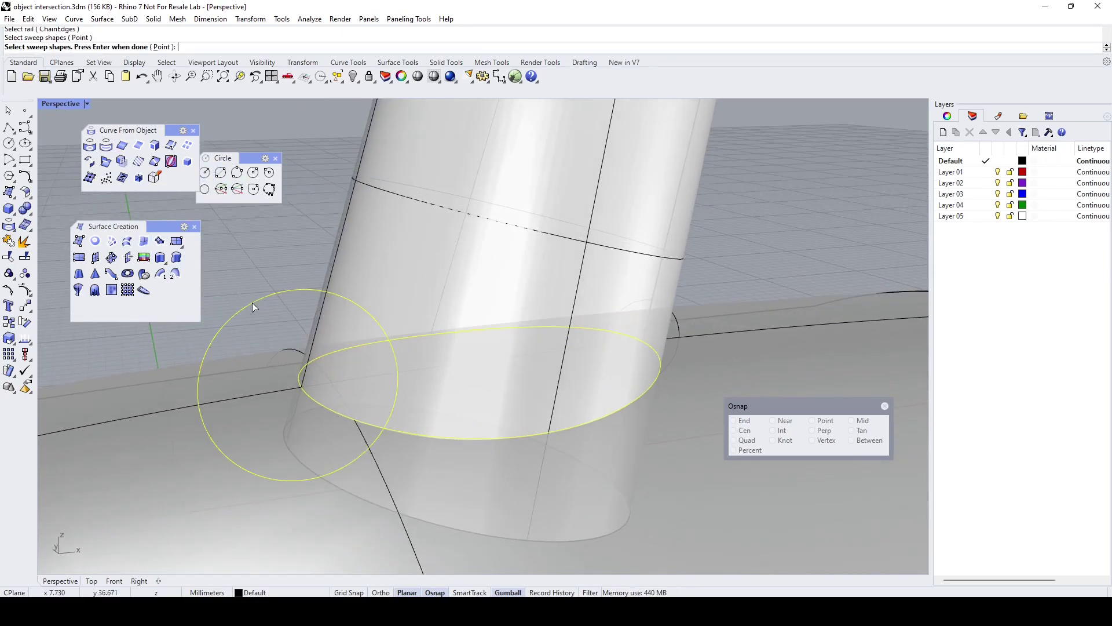
pyautogui.click(679, 321)
pyautogui.click(714, 347)
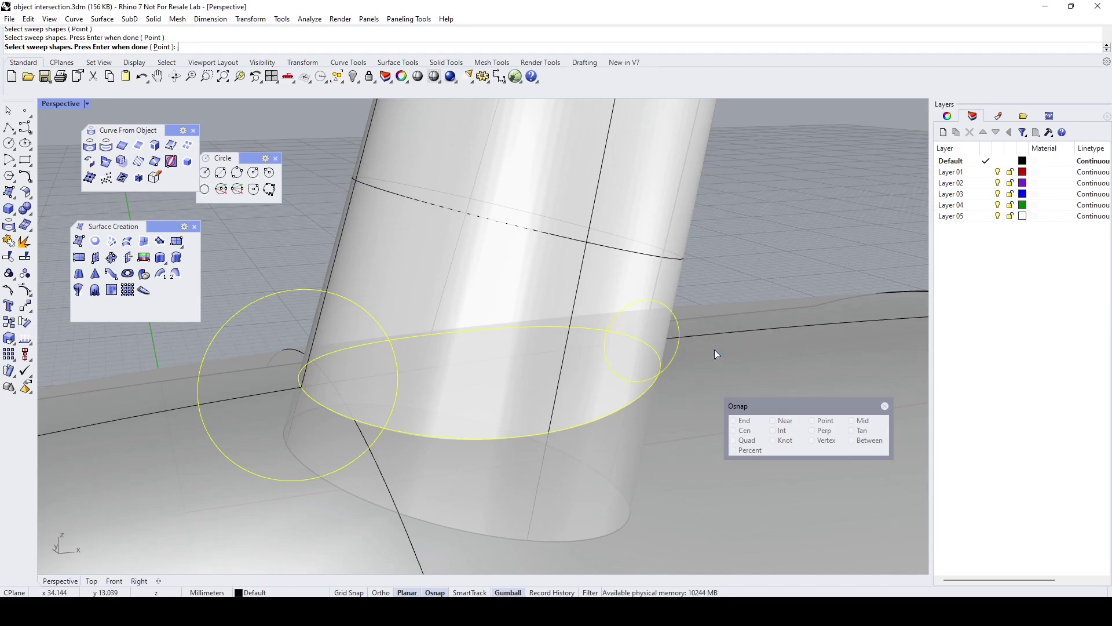
# Accept the circle seams and create the Sweep 1 surface with Freeform frame style and Closed sweep enabled
pyautogui.moveTo(715, 349); pyautogui.dragTo(676, 338, button='right')
pyautogui.press('Return')
pyautogui.press('Return')
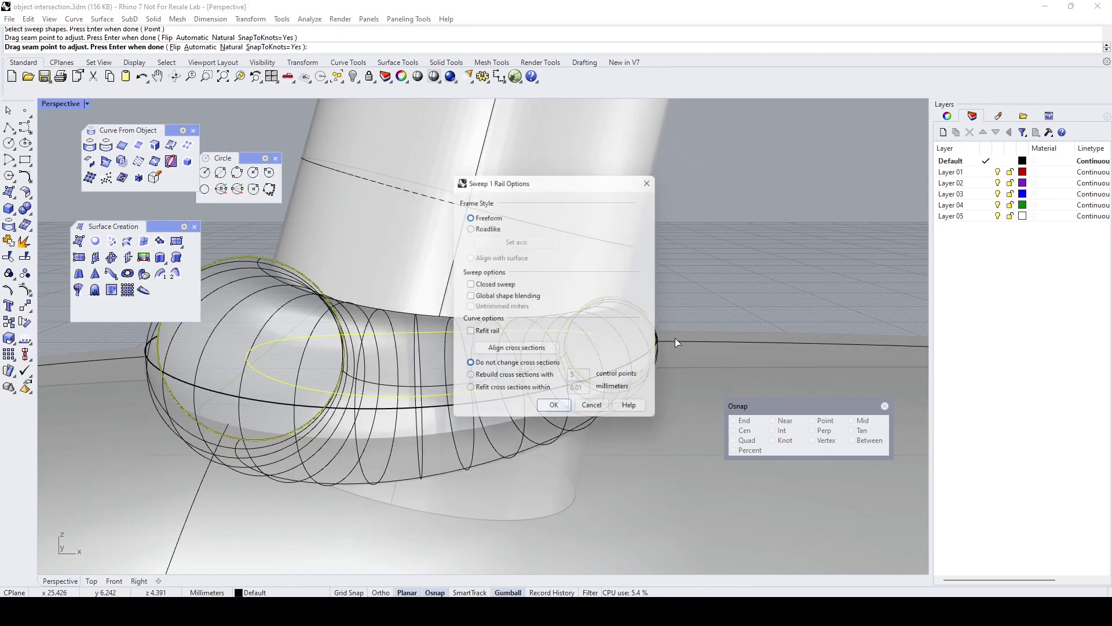
pyautogui.moveTo(325, 350); pyautogui.dragTo(324, 386, button='right')
pyautogui.click(467, 283)
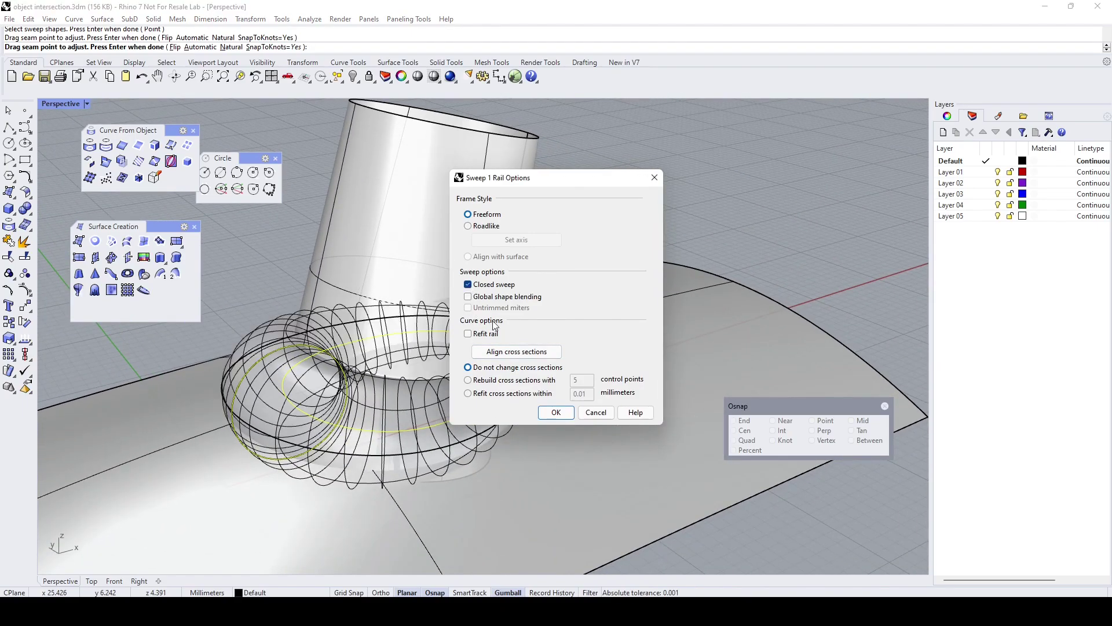
pyautogui.click(555, 415)
# Inspect the swept ring surface from several angles around the junction of the cylinder and the curved surface
pyautogui.scroll(-4, 508, 391)
pyautogui.moveTo(508, 391); pyautogui.dragTo(455, 401, button='right')
pyautogui.scroll(6, 510, 382)
pyautogui.click(283, 414)
pyautogui.moveTo(284, 416); pyautogui.dragTo(520, 389, button='right')
pyautogui.scroll(4, 439, 400)
pyautogui.moveTo(434, 412); pyautogui.dragTo(437, 395, button='right')
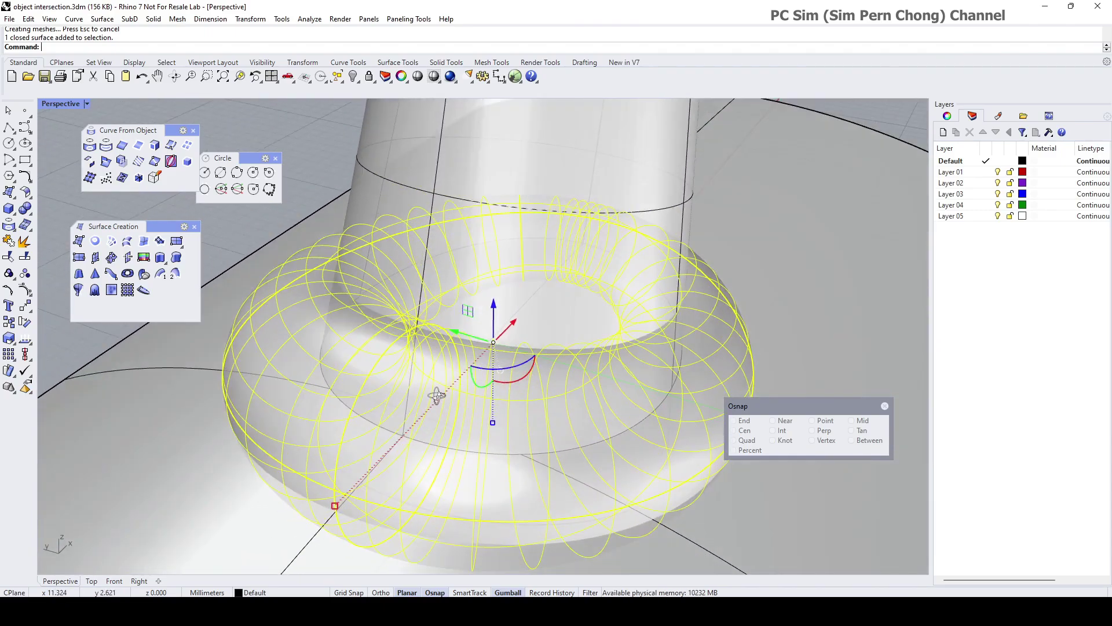
pyautogui.scroll(-3, 429, 281)
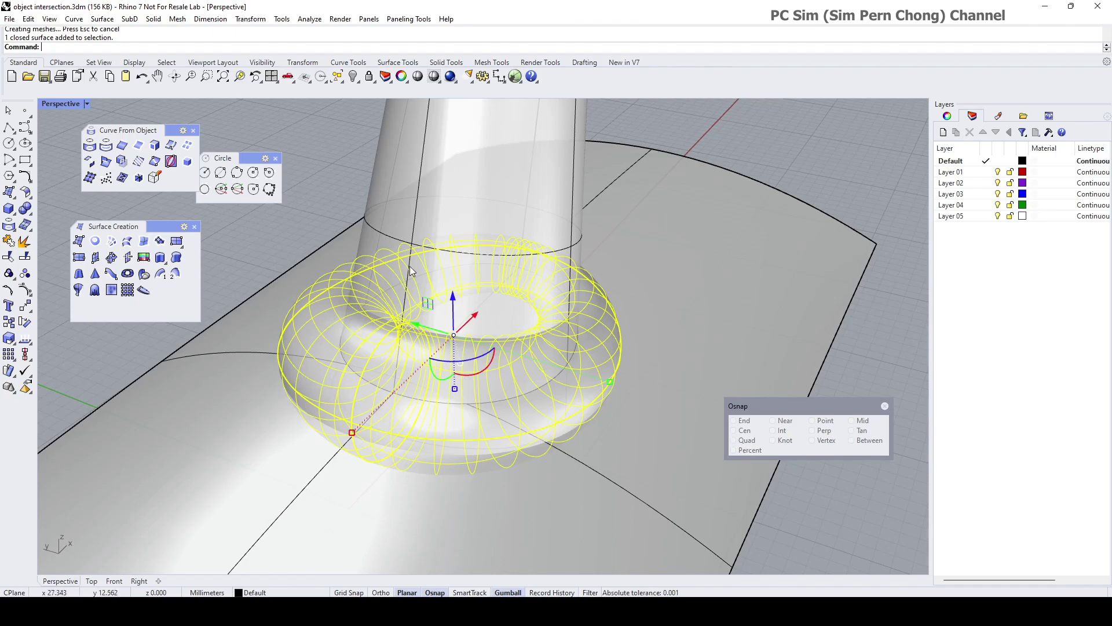
pyautogui.scroll(-4, 395, 282)
pyautogui.keyDown('shift'); pyautogui.moveTo(457, 322); pyautogui.dragTo(405, 356, button='right'); pyautogui.keyUp('shift')
pyautogui.click(366, 276)
pyautogui.scroll(2, 366, 284)
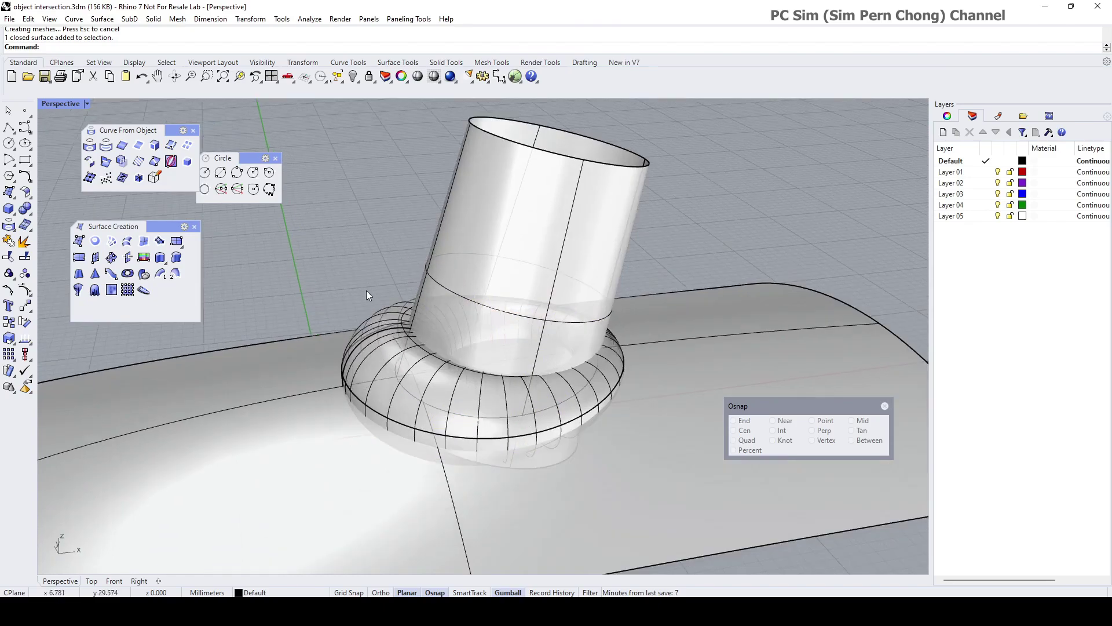
pyautogui.keyDown('shift'); pyautogui.moveTo(371, 304); pyautogui.dragTo(318, 282, button='right'); pyautogui.keyUp('shift')
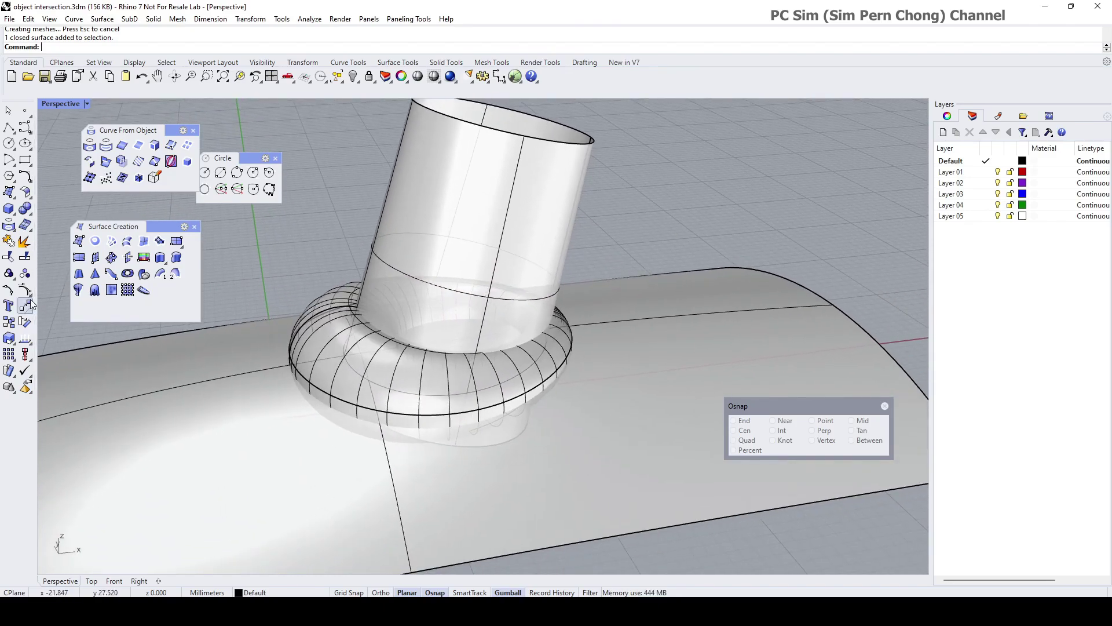
# Split the cylinder and the curved base surface, using the swept ring as the cutting object
pyautogui.click(25, 258)
pyautogui.scroll(-2, 271, 306)
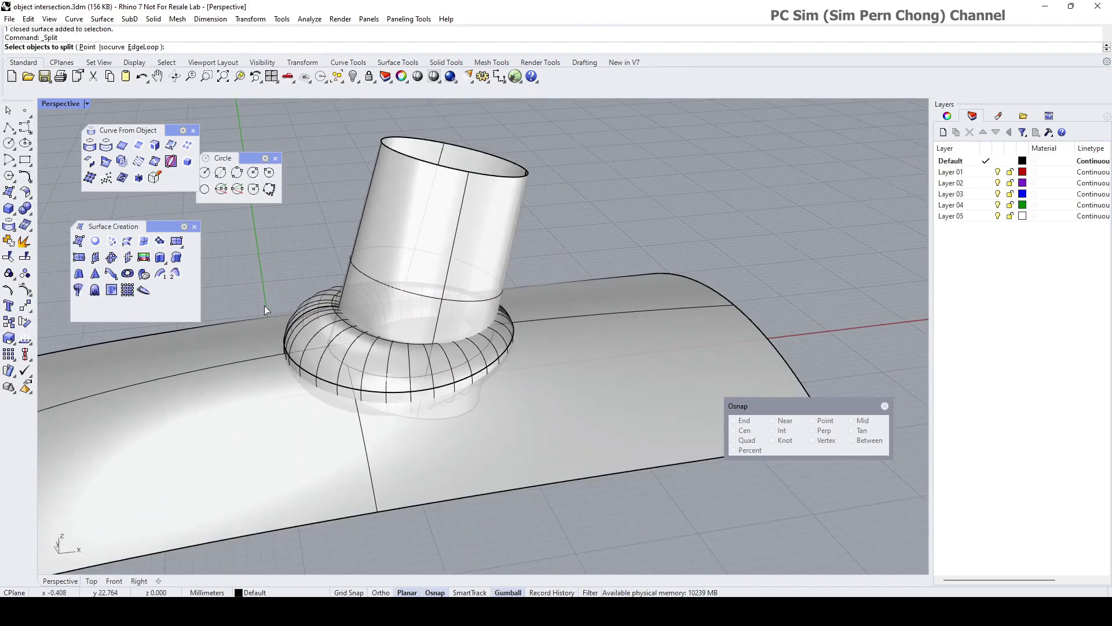
pyautogui.keyDown('shift'); pyautogui.moveTo(312, 317); pyautogui.dragTo(338, 356, button='right'); pyautogui.keyUp('shift')
pyautogui.click(436, 279)
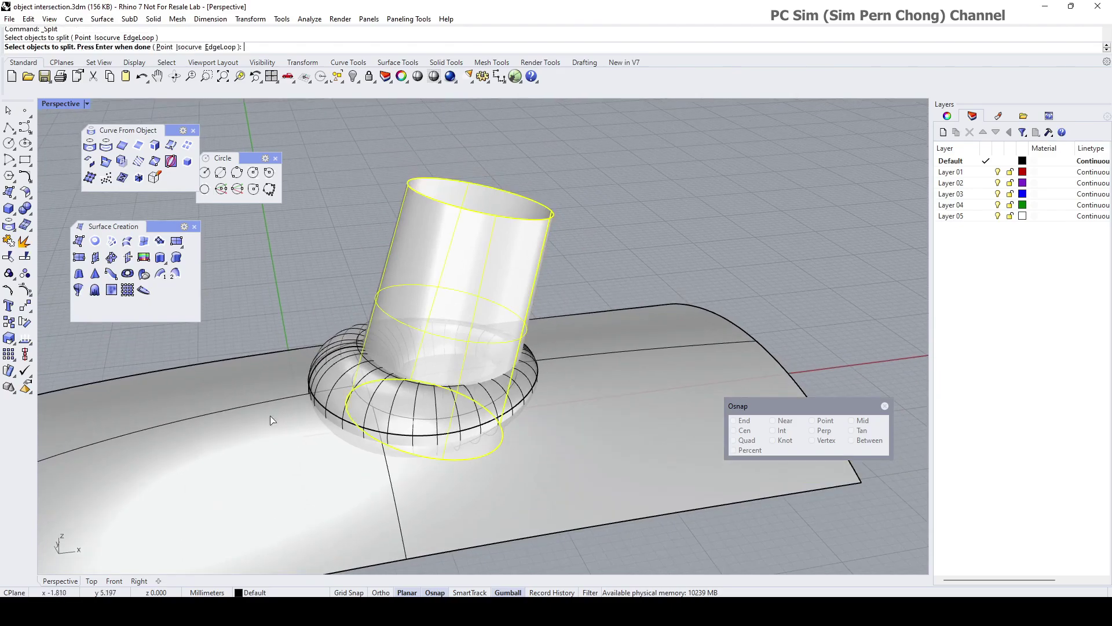
pyautogui.click(211, 460)
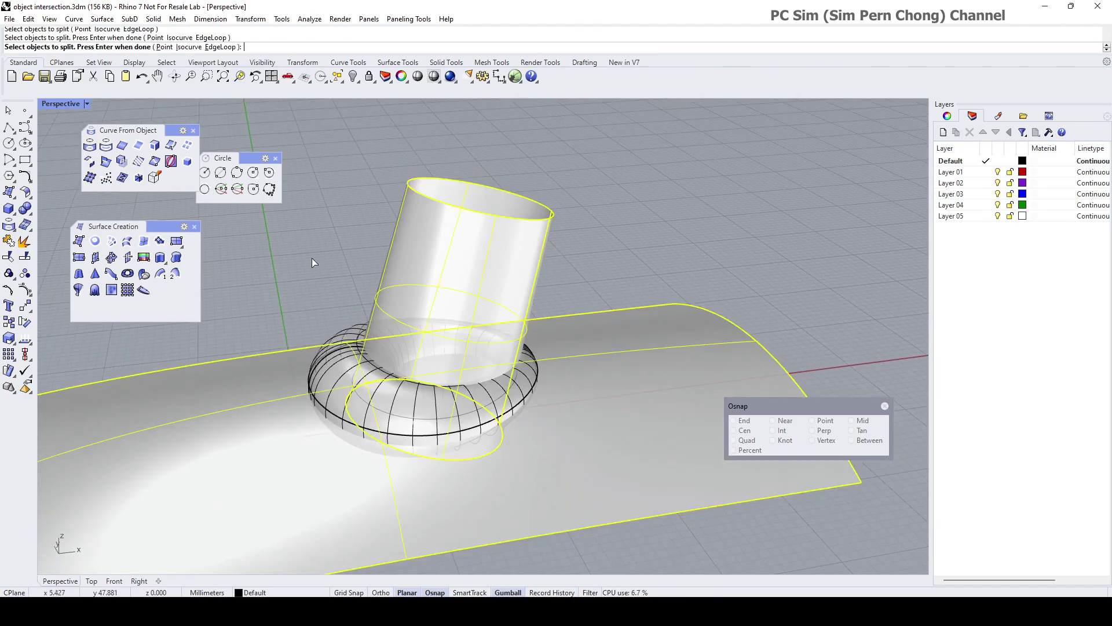
pyautogui.press('Return')
pyautogui.scroll(1, 323, 328)
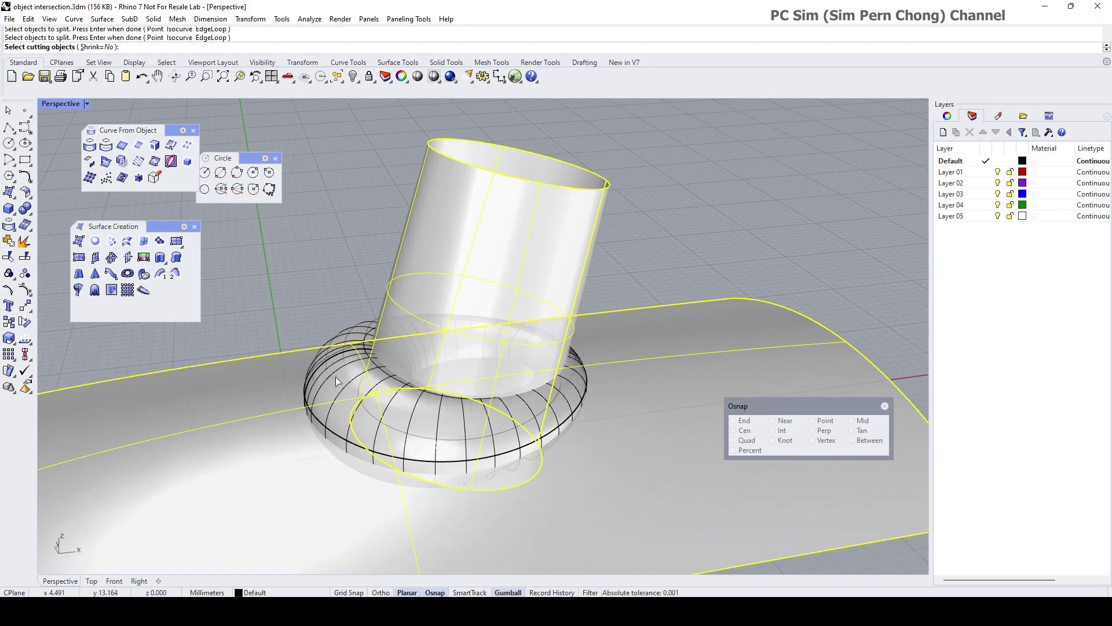
pyautogui.click(338, 380)
pyautogui.moveTo(345, 377); pyautogui.dragTo(377, 373, button='right')
pyautogui.press('Return')
# Delete the swept ring surface around the base of the cylinder
pyautogui.scroll(3, 339, 321)
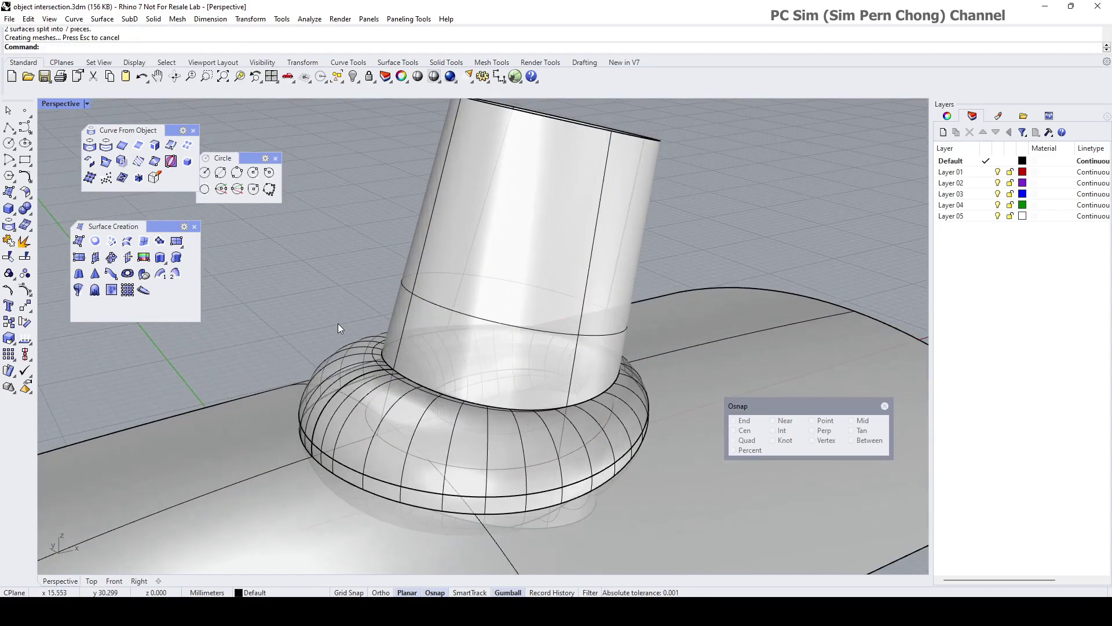
pyautogui.scroll(2, 338, 324)
pyautogui.moveTo(337, 332); pyautogui.dragTo(387, 363, button='right')
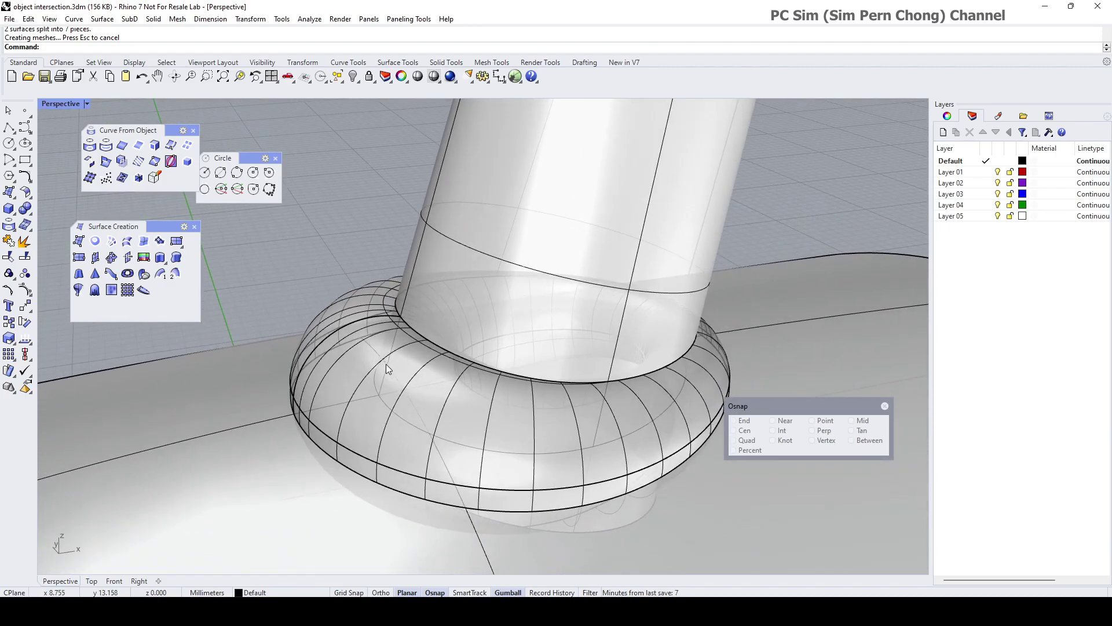
pyautogui.scroll(-2, 386, 363)
pyautogui.click(389, 360)
pyautogui.click(364, 373)
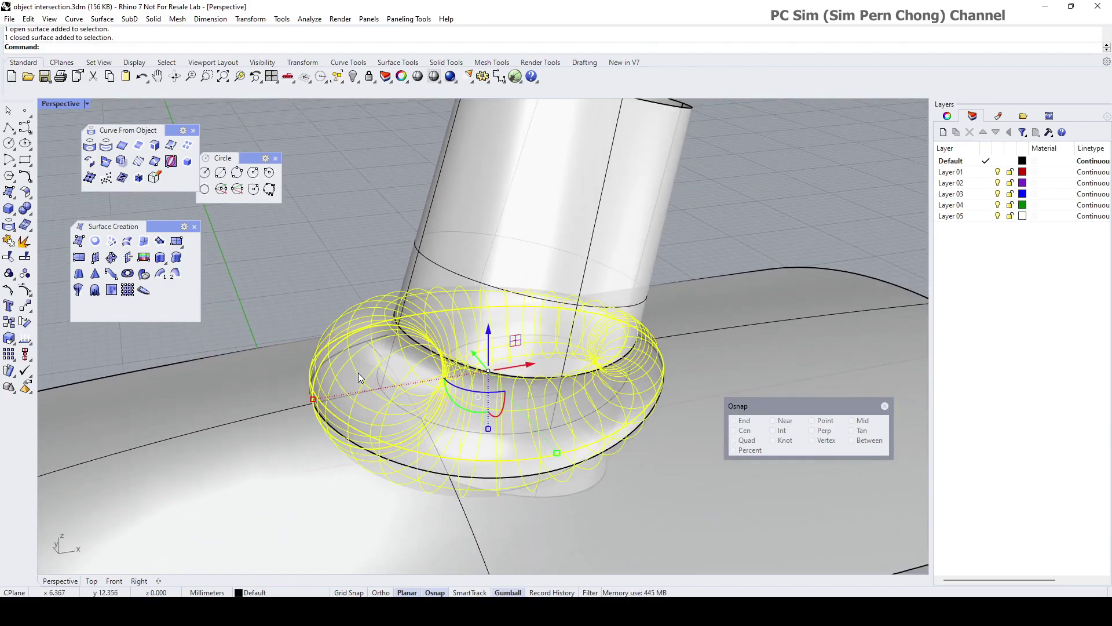
pyautogui.press('Delete')
# Delete the leftover cylinder wall pieces at the junction, with the Perspective viewport set to Shaded display
pyautogui.moveTo(358, 373); pyautogui.dragTo(430, 360, button='right')
pyautogui.click(430, 360)
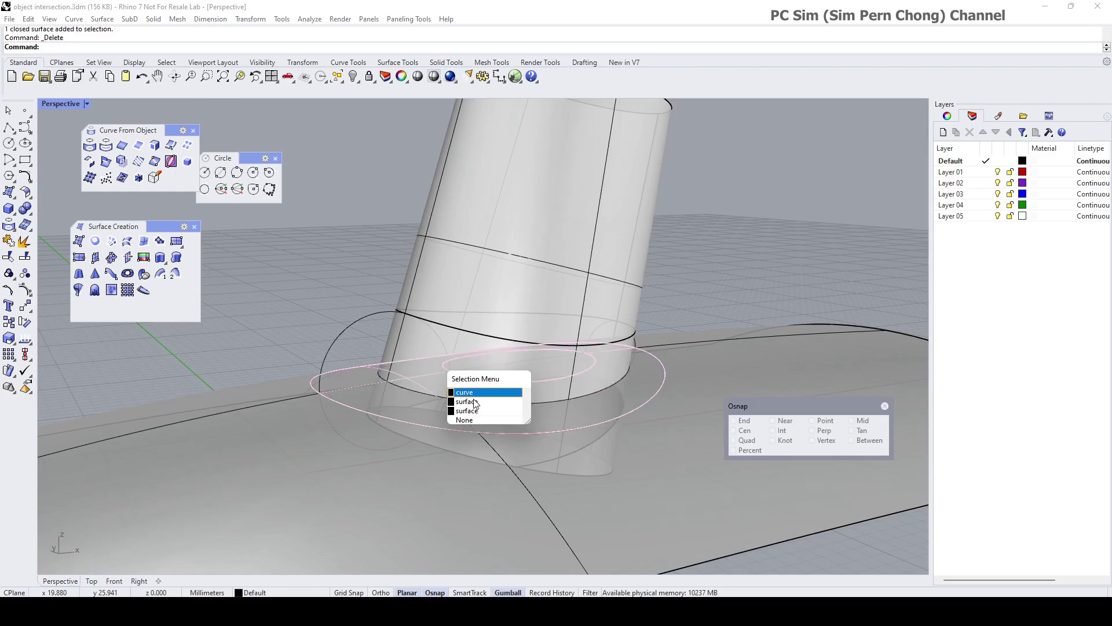
pyautogui.click(474, 402)
pyautogui.moveTo(475, 402); pyautogui.dragTo(483, 425, button='right')
pyautogui.click(446, 375)
pyautogui.moveTo(466, 390); pyautogui.dragTo(359, 409, button='right')
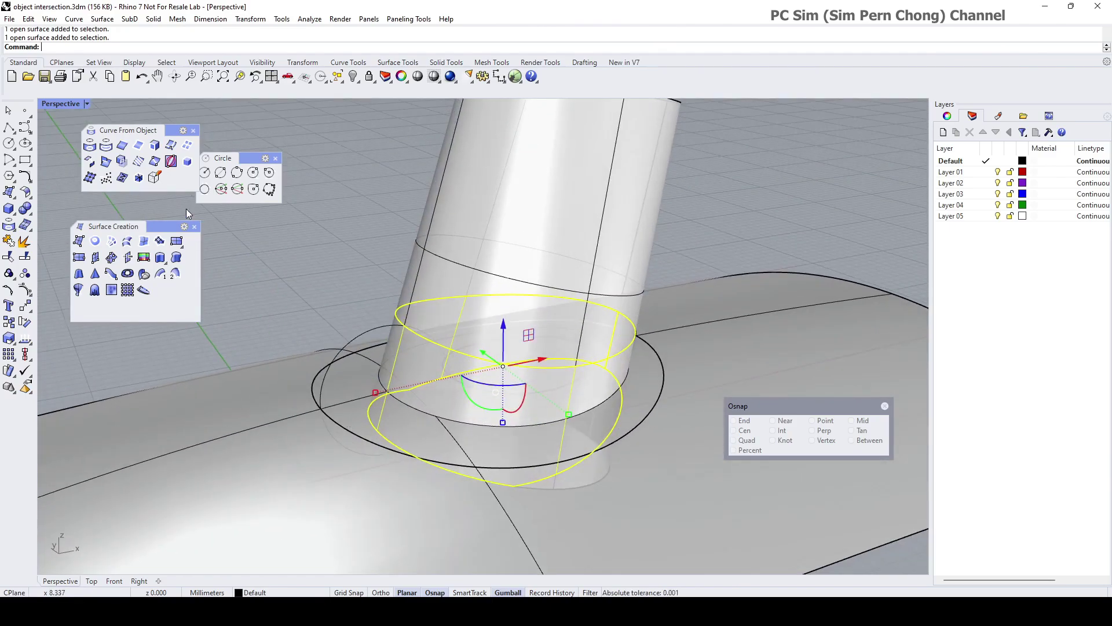
pyautogui.click(53, 104)
pyautogui.click(68, 160)
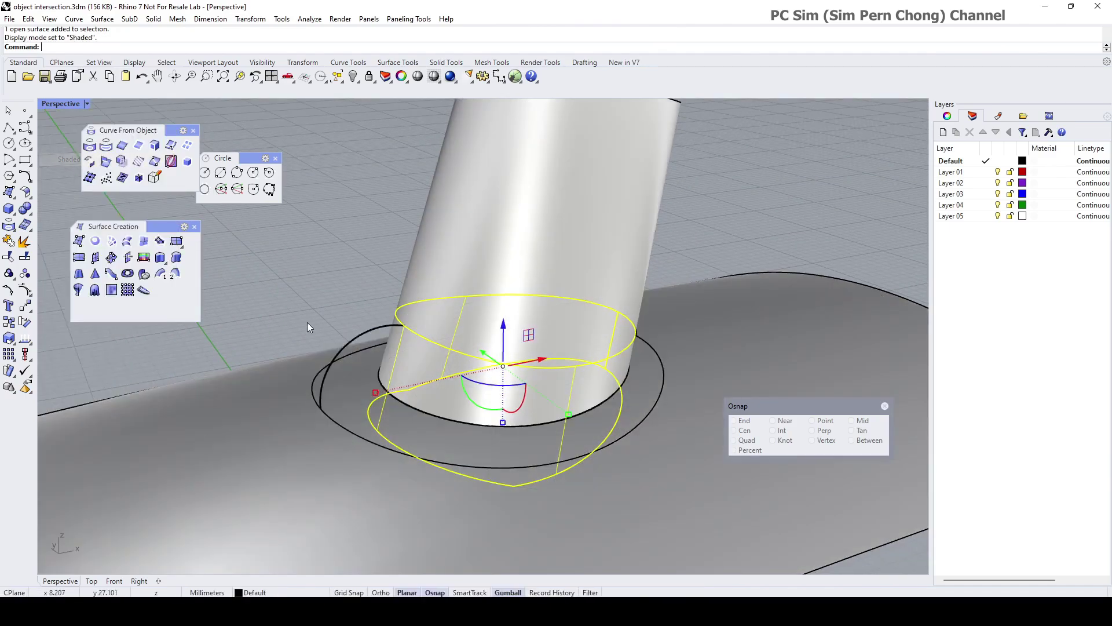
pyautogui.press('Delete')
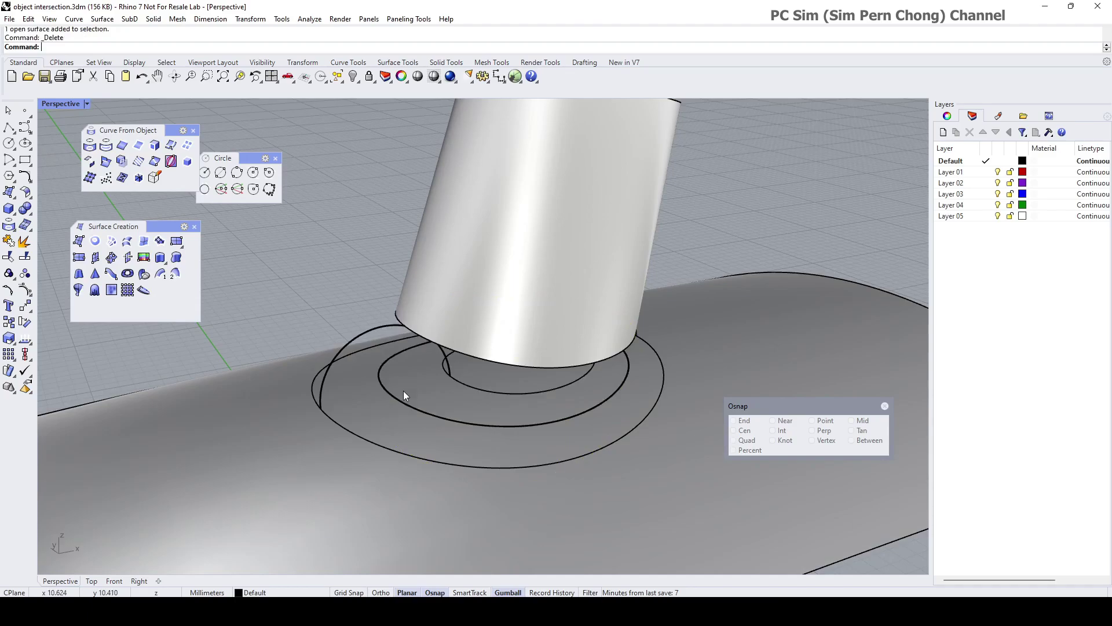
# Delete the split pieces of the curved surface beneath the cylinder to open a hole there
pyautogui.click(368, 403)
pyautogui.press('Delete')
pyautogui.moveTo(369, 402); pyautogui.dragTo(521, 327, button='right')
pyautogui.click(491, 376)
pyautogui.press('Delete')
# Isolate the trimmed cylinder and the curved surface with the hole, hiding the circles and leftover pieces
pyautogui.click(521, 328)
pyautogui.click(308, 415)
pyautogui.moveTo(308, 415); pyautogui.dragTo(312, 375, button='right')
pyautogui.scroll(4, 537, 377)
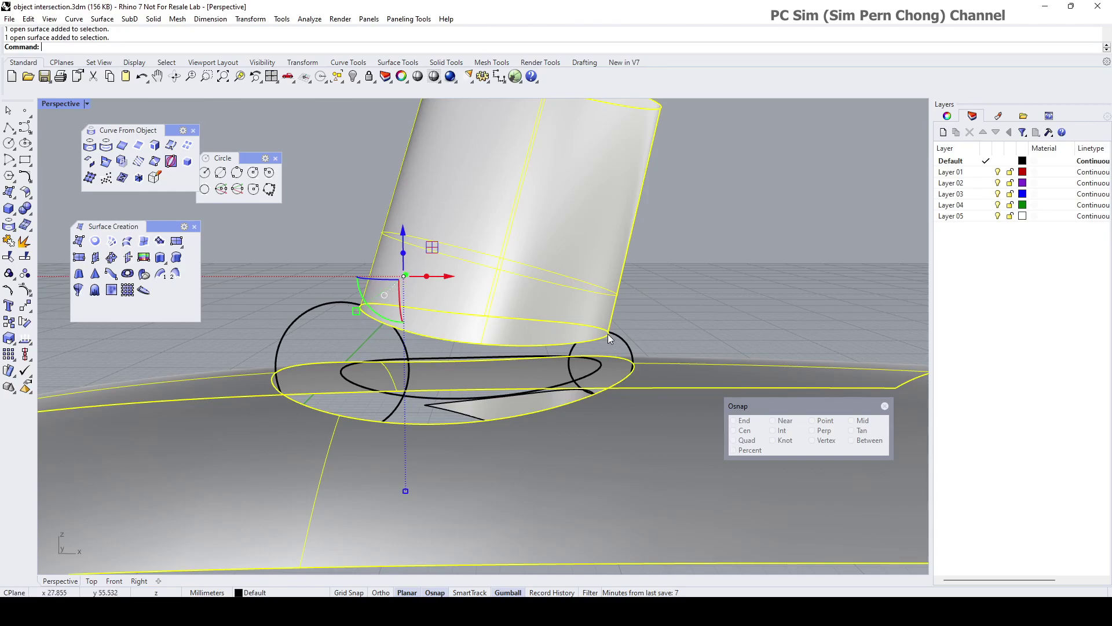
pyautogui.moveTo(363, 322); pyautogui.dragTo(330, 358, button='right')
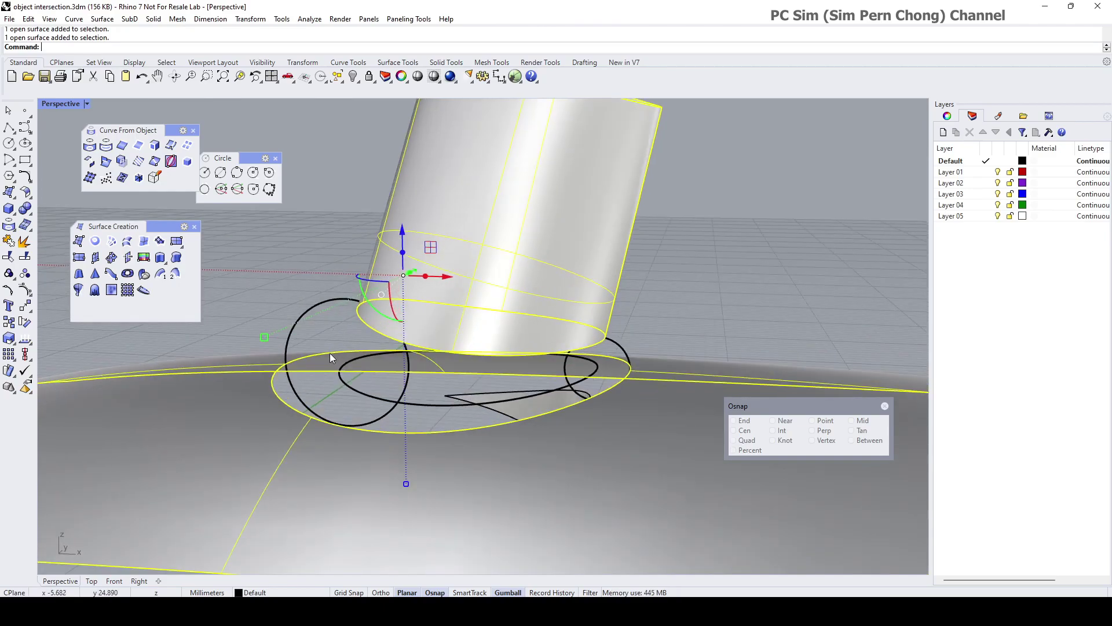
pyautogui.moveTo(624, 387); pyautogui.dragTo(653, 393, button='right')
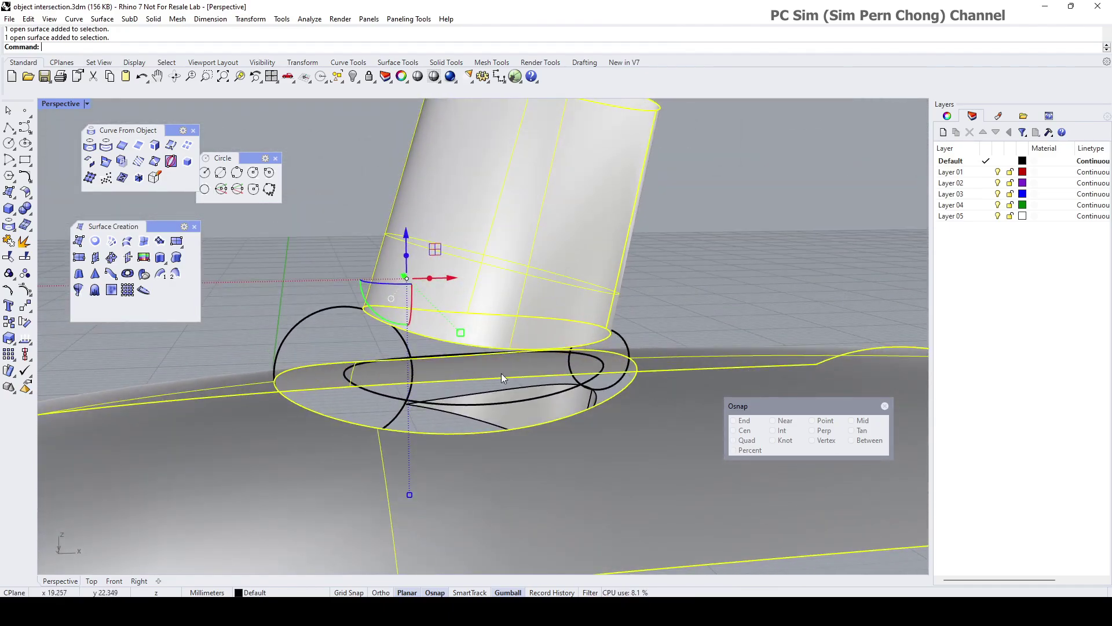
pyautogui.click(356, 80)
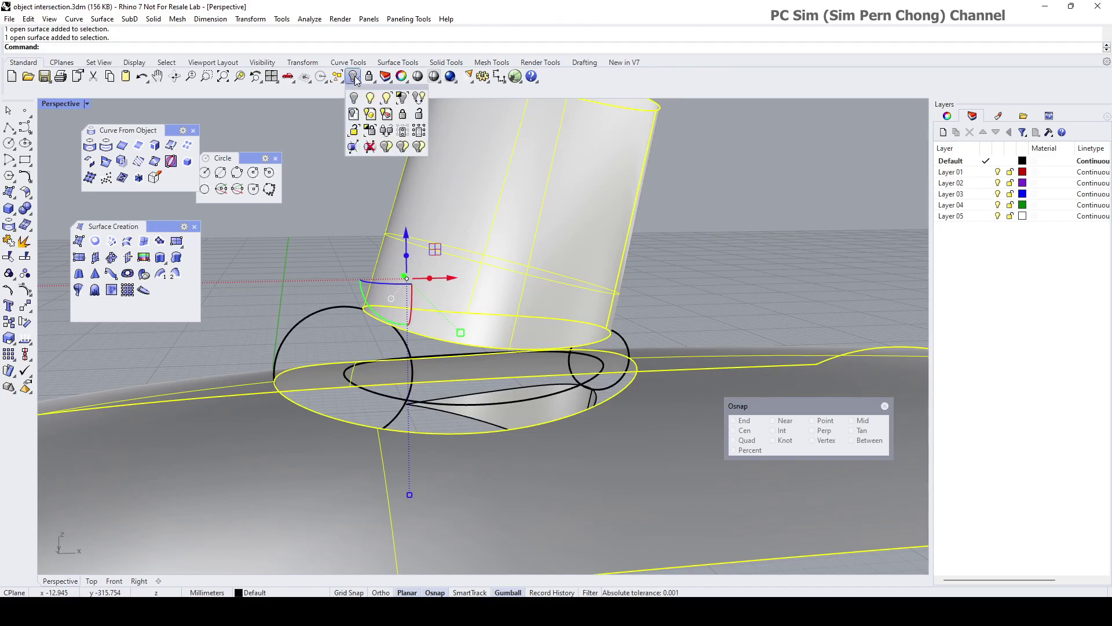
pyautogui.click(407, 96)
pyautogui.moveTo(409, 264); pyautogui.dragTo(416, 303, button='right')
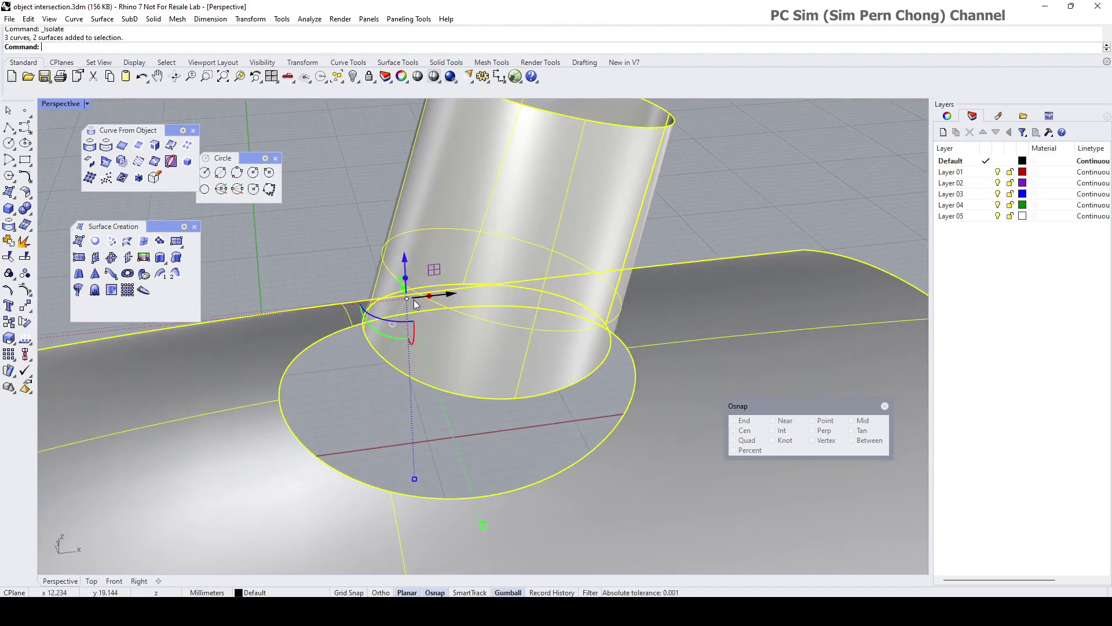
pyautogui.click(357, 344)
pyautogui.moveTo(356, 385); pyautogui.dragTo(428, 371, button='right')
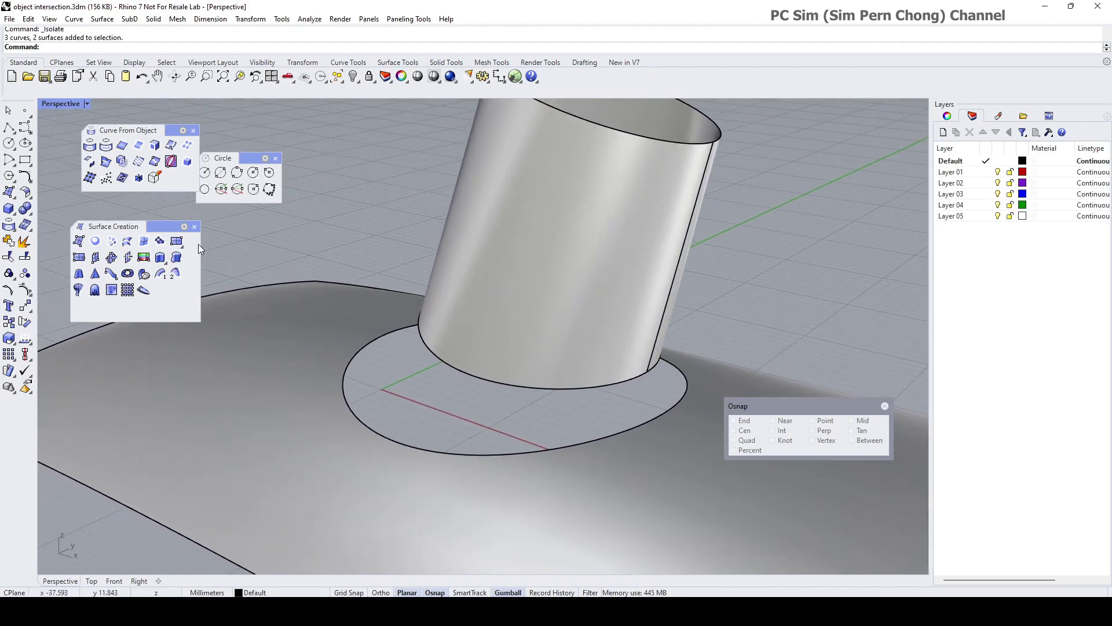
# Start a surface blend using chained edges with AutoChain on, from the cylinder's lower edge to the hole edge, keeping the proposed seams
pyautogui.click(195, 226)
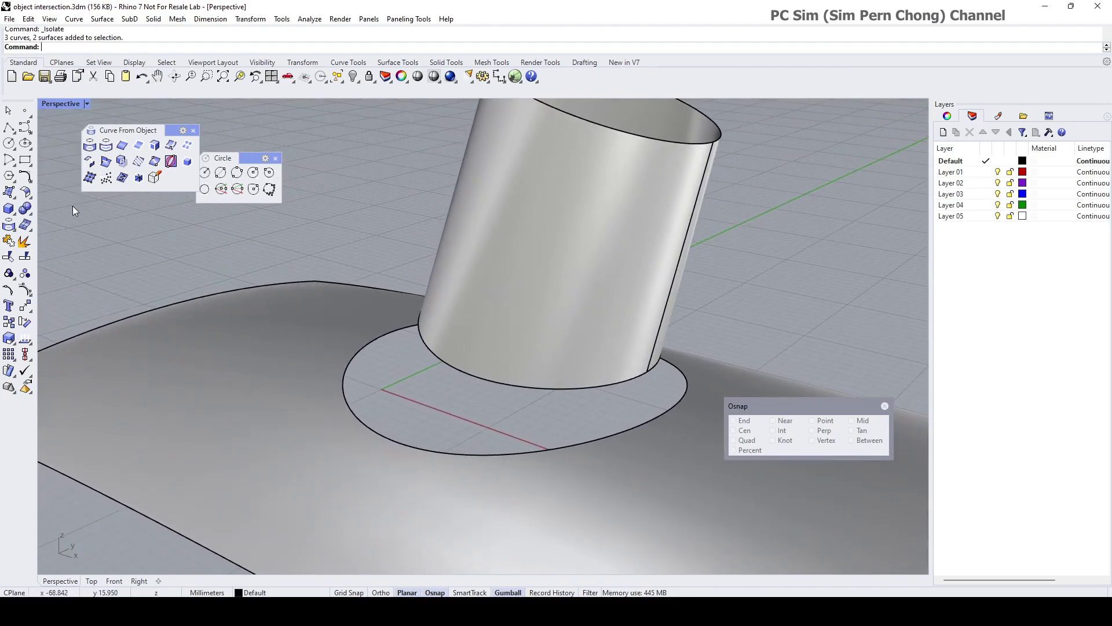
pyautogui.click(26, 193)
pyautogui.moveTo(51, 188); pyautogui.dragTo(93, 222)
pyautogui.click(166, 238)
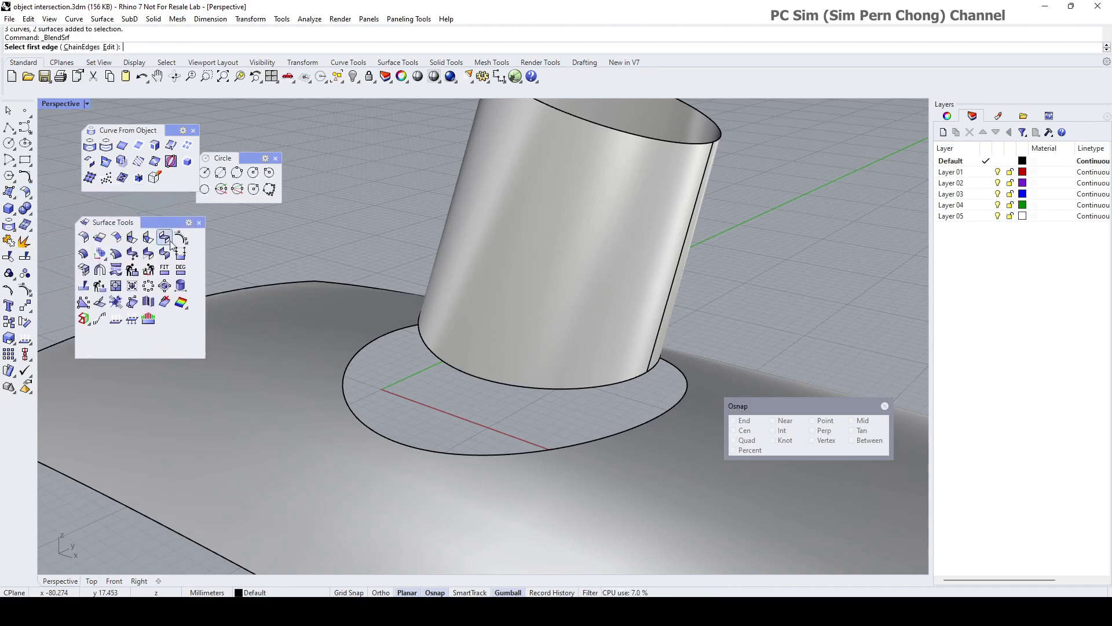
pyautogui.click(83, 47)
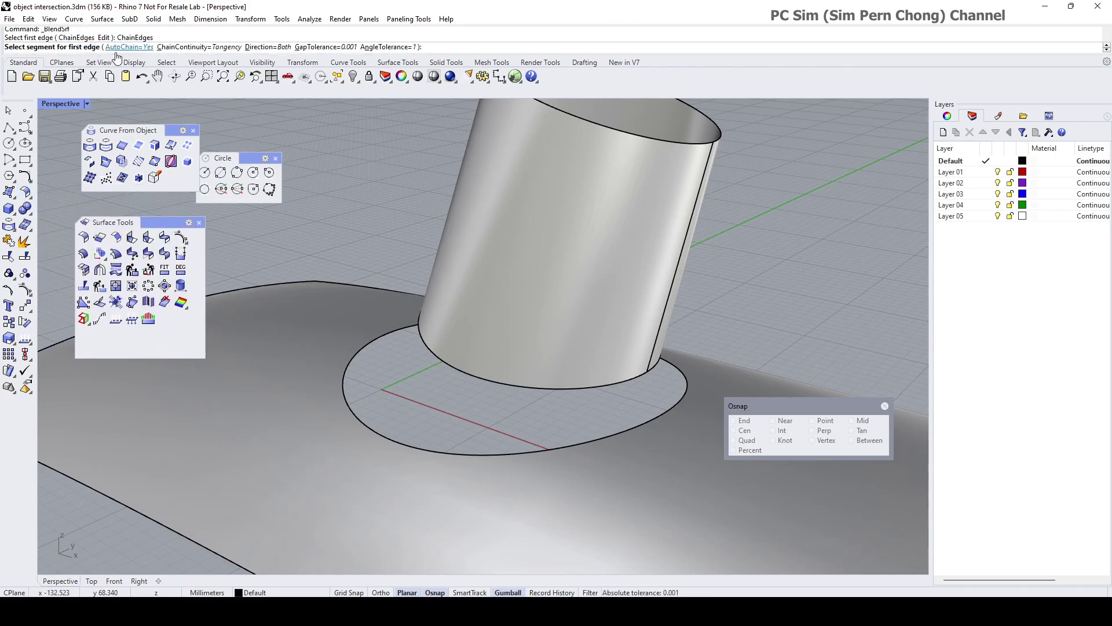
pyautogui.click(115, 47)
pyautogui.click(116, 47)
pyautogui.moveTo(315, 317); pyautogui.dragTo(412, 326, button='right')
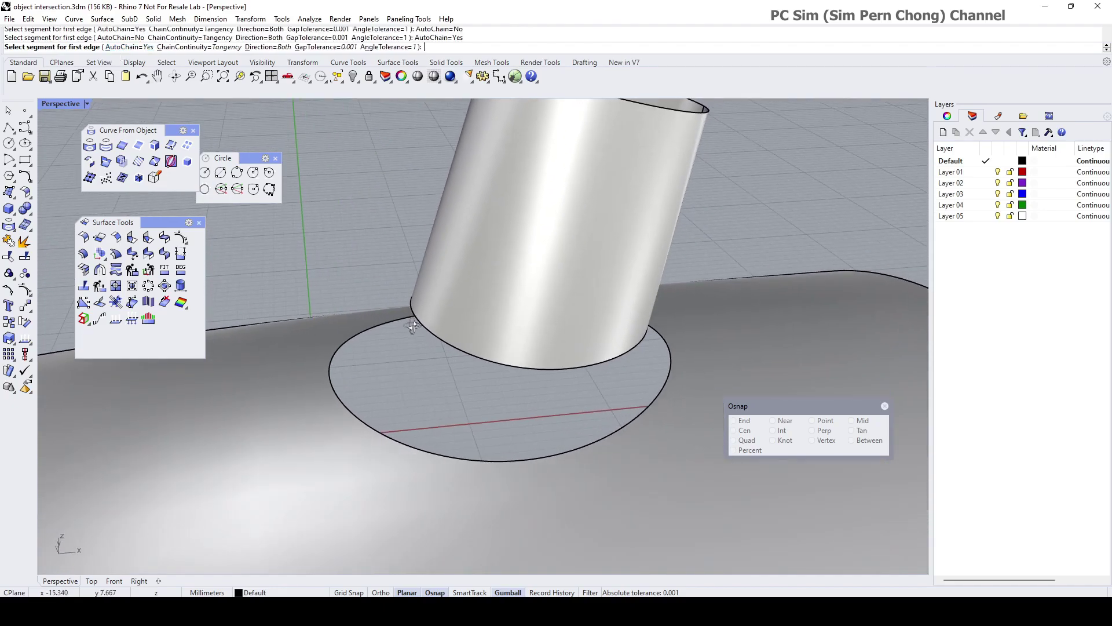
pyautogui.click(440, 342)
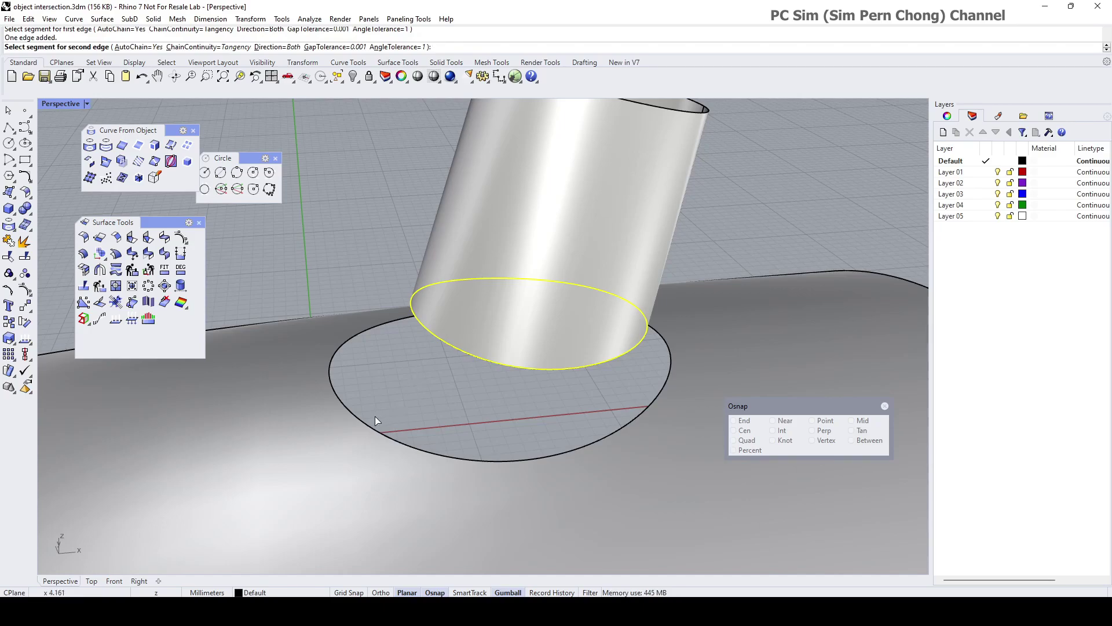
pyautogui.click(360, 425)
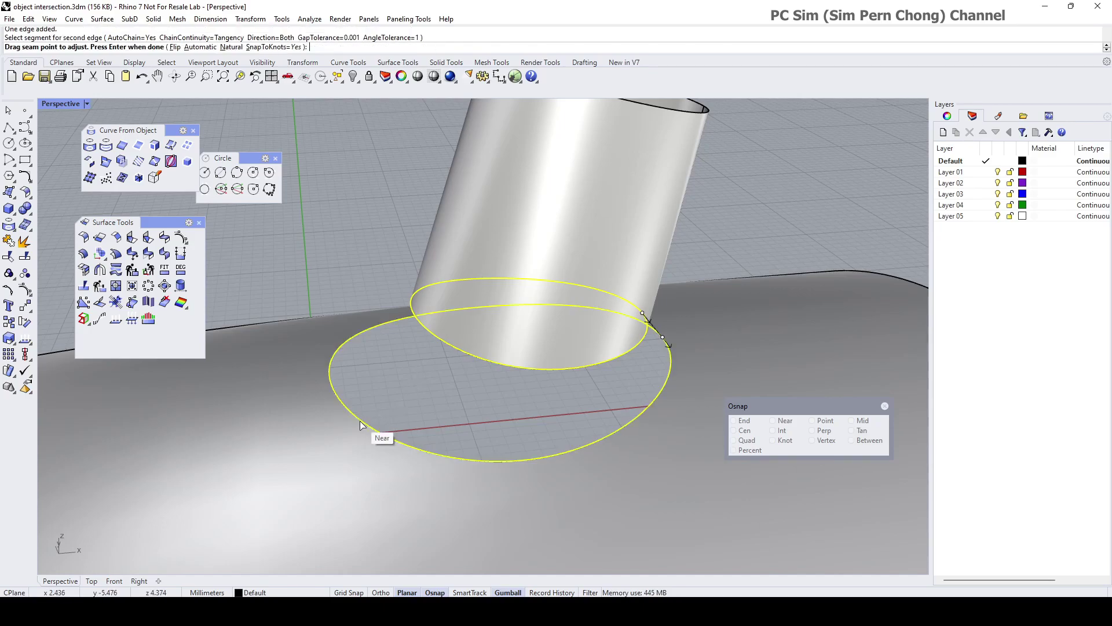
pyautogui.press('Return')
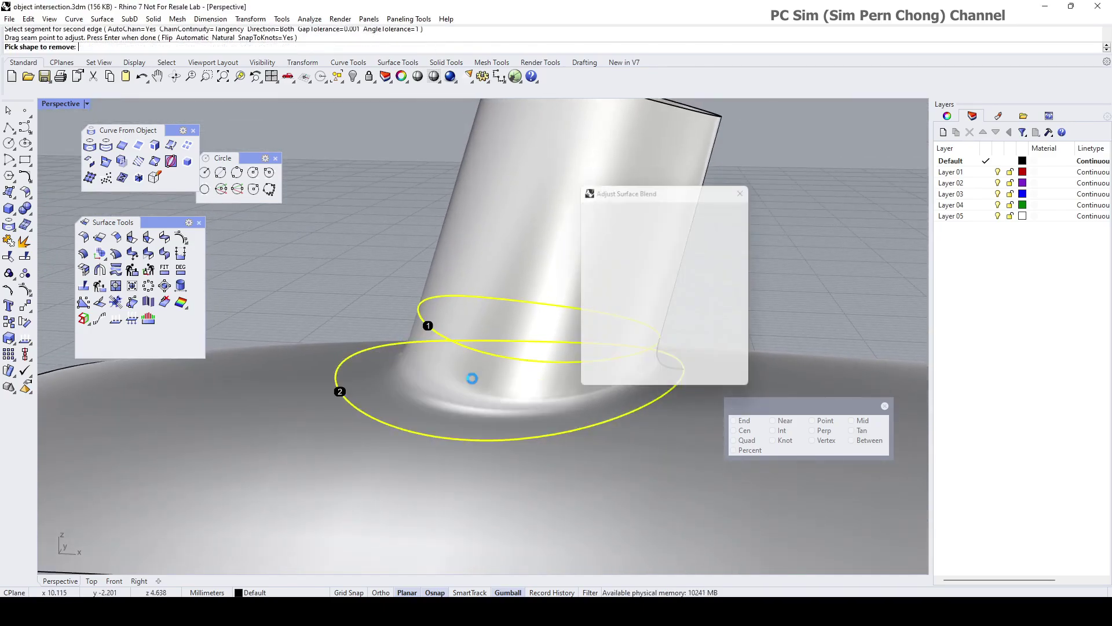
# Try Position continuity on both edges of the blend between the cylinder and the curved surface
pyautogui.keyDown('shift'); pyautogui.moveTo(484, 393); pyautogui.dragTo(323, 384, button='right'); pyautogui.keyUp('shift')
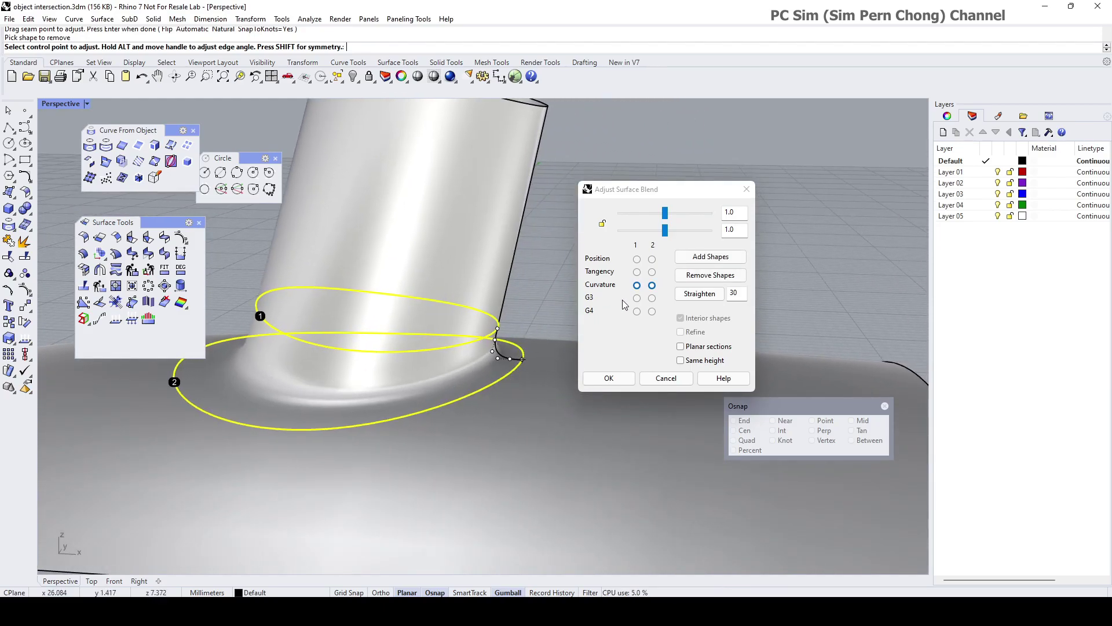
pyautogui.scroll(5, 504, 362)
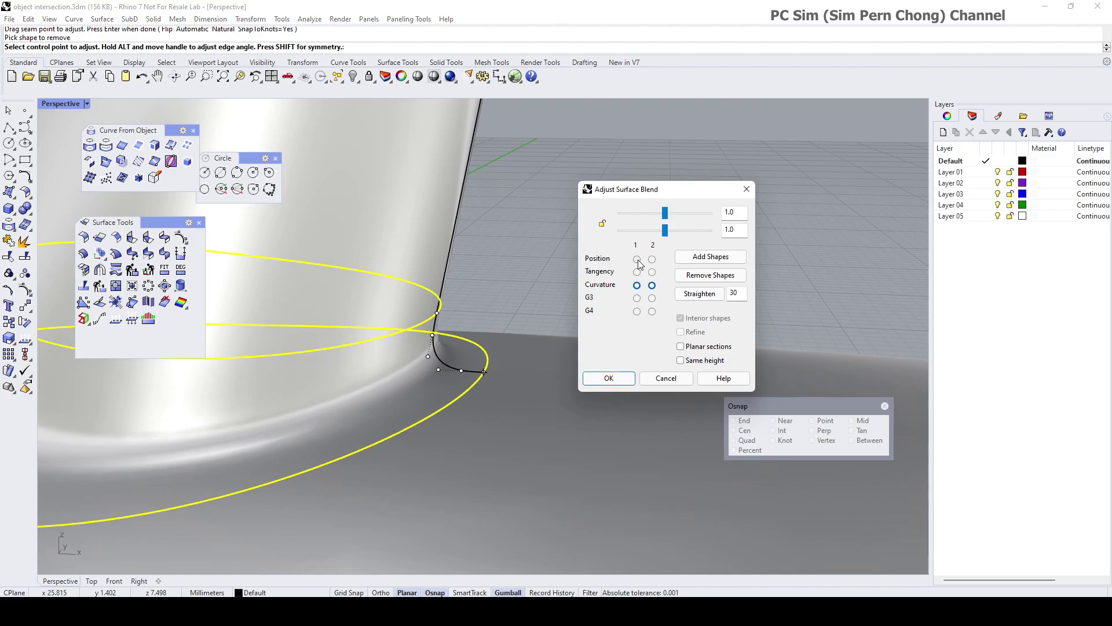
pyautogui.click(637, 259)
pyautogui.click(652, 259)
pyautogui.moveTo(420, 349); pyautogui.dragTo(385, 347, button='right')
pyautogui.scroll(-7, 454, 331)
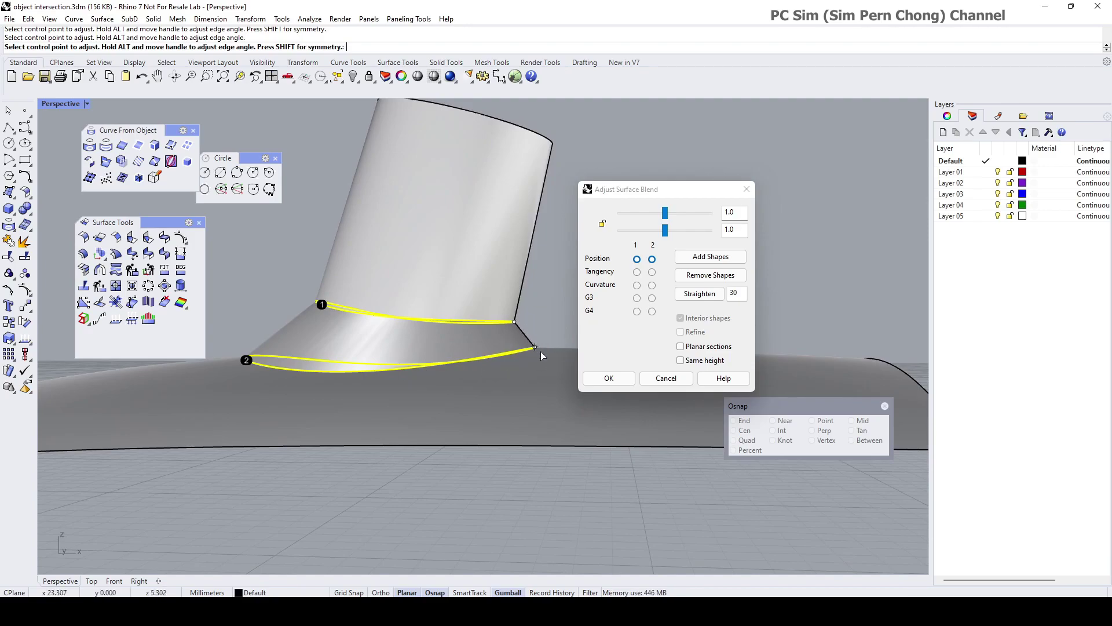
# Try Tangency continuity on both blend edges, then Position on the cylinder edge with Tangency on the hole edge
pyautogui.click(637, 272)
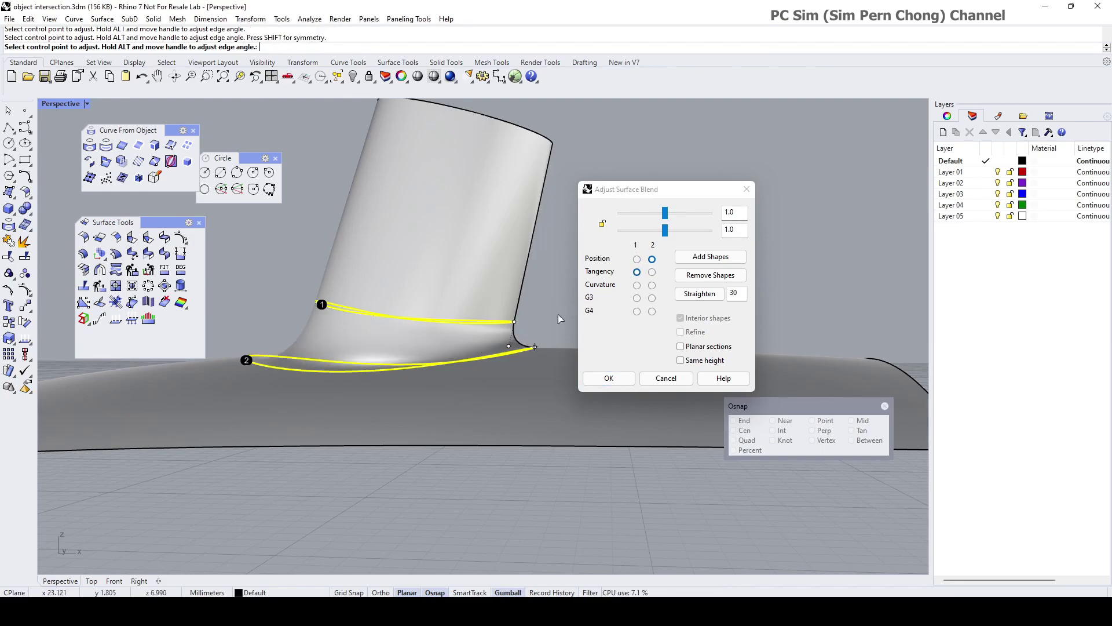
pyautogui.click(652, 272)
pyautogui.click(637, 259)
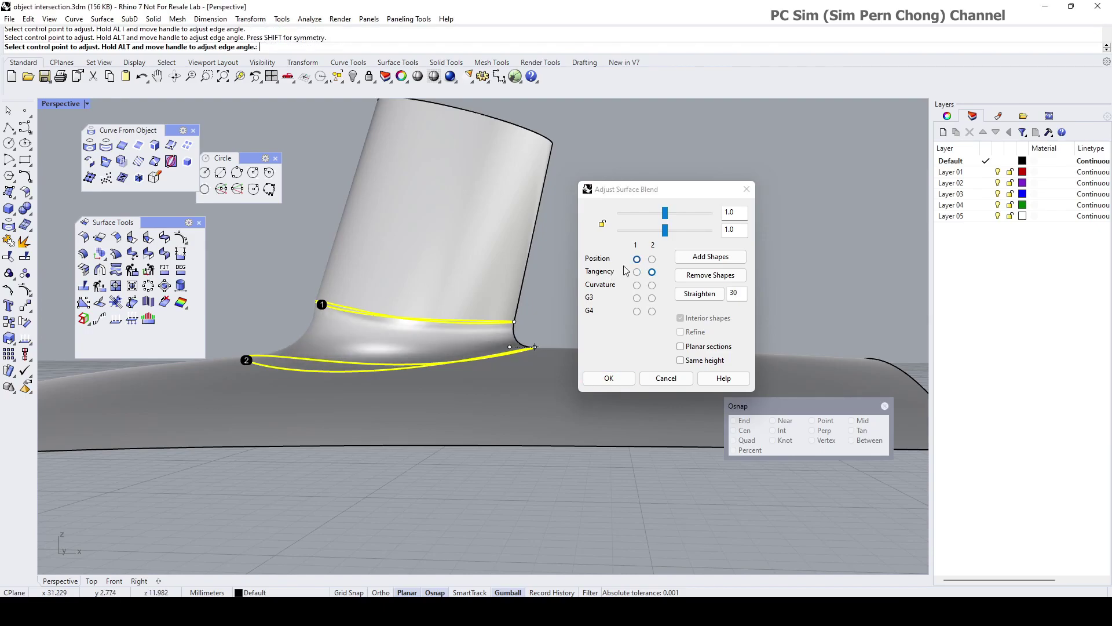
pyautogui.scroll(5, 533, 348)
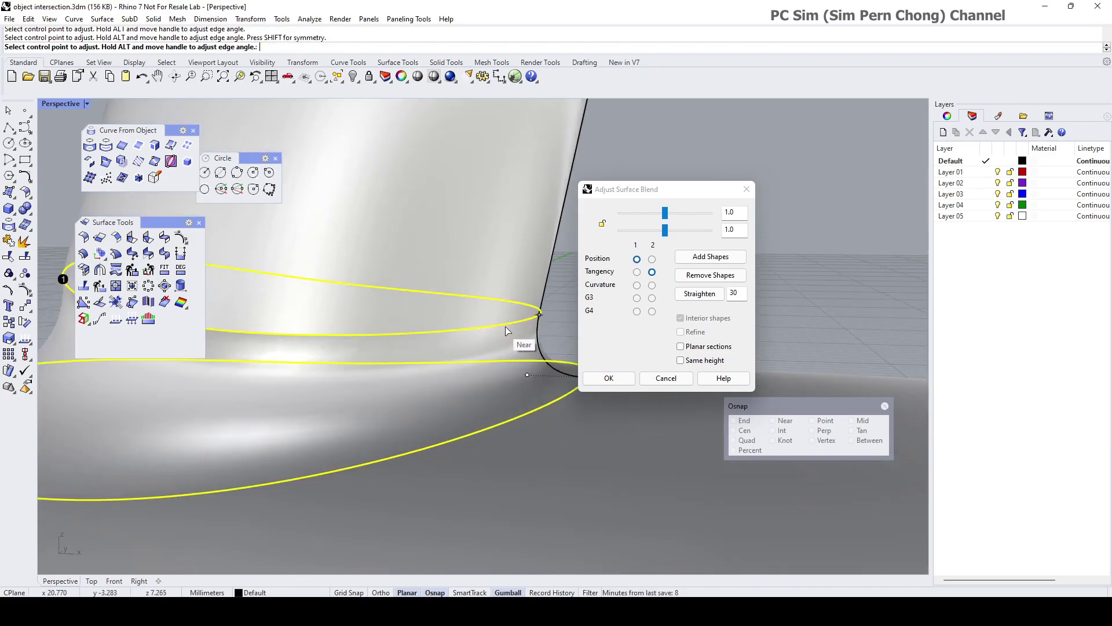
pyautogui.keyDown('shift'); pyautogui.moveTo(536, 338); pyautogui.dragTo(470, 343, button='right'); pyautogui.keyUp('shift')
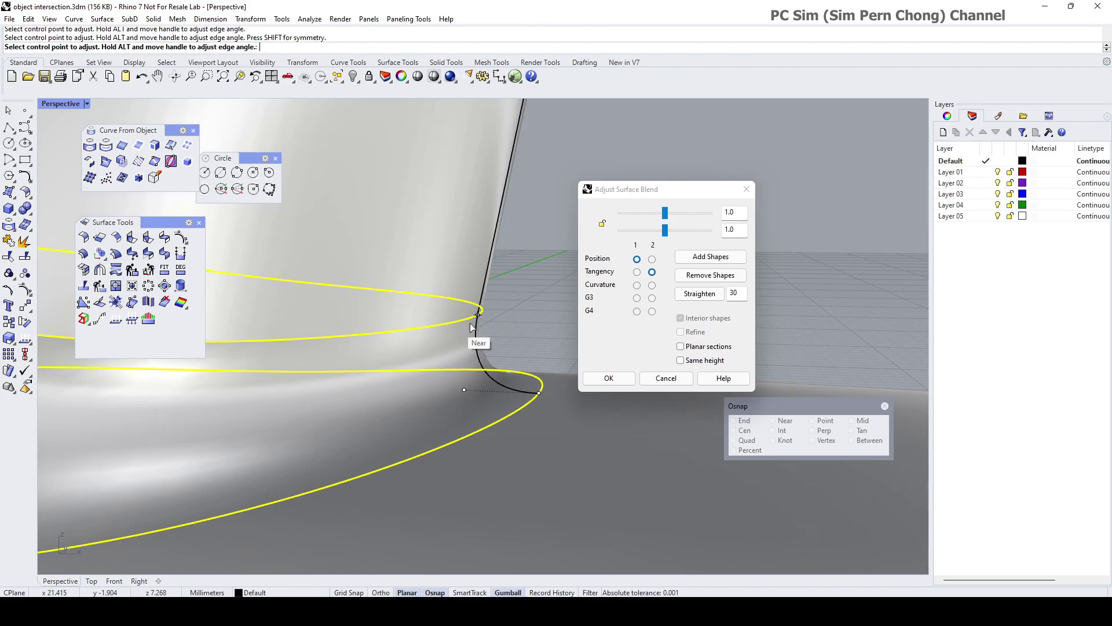
# Set Curvature continuity on both blend edges and reshape the section at the seam by moving its control points
pyautogui.click(637, 285)
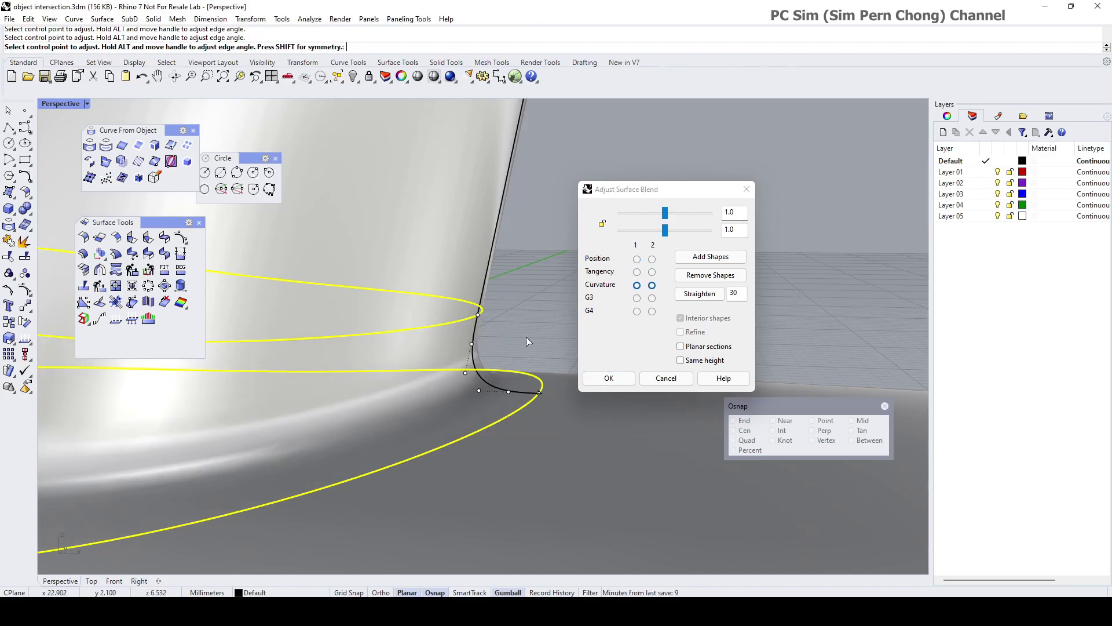
pyautogui.click(508, 391)
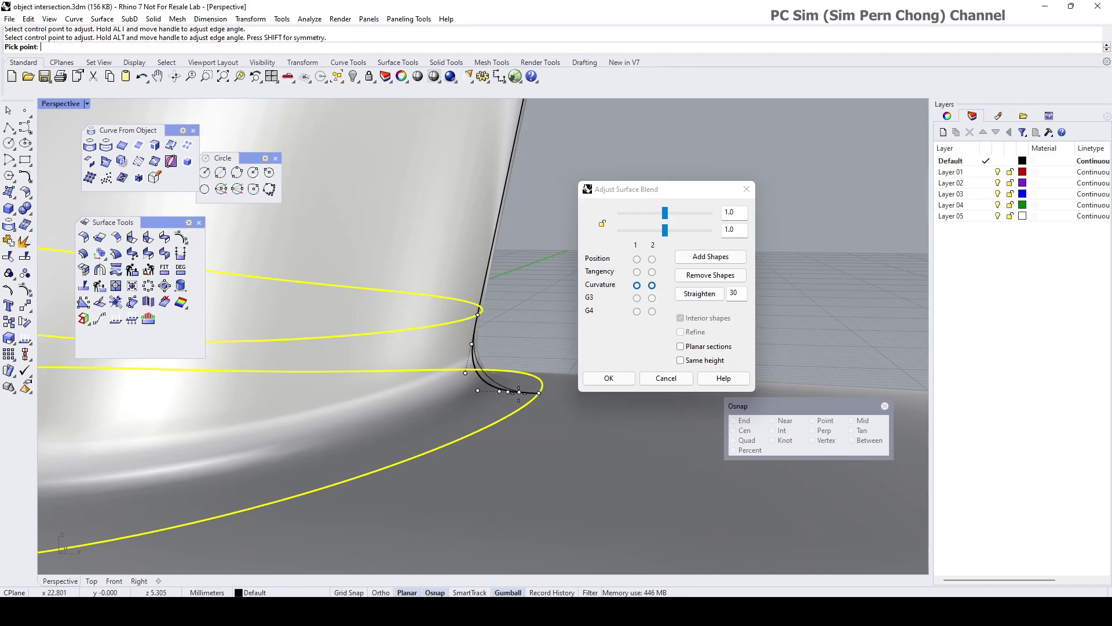
pyautogui.click(506, 375)
pyautogui.click(472, 344)
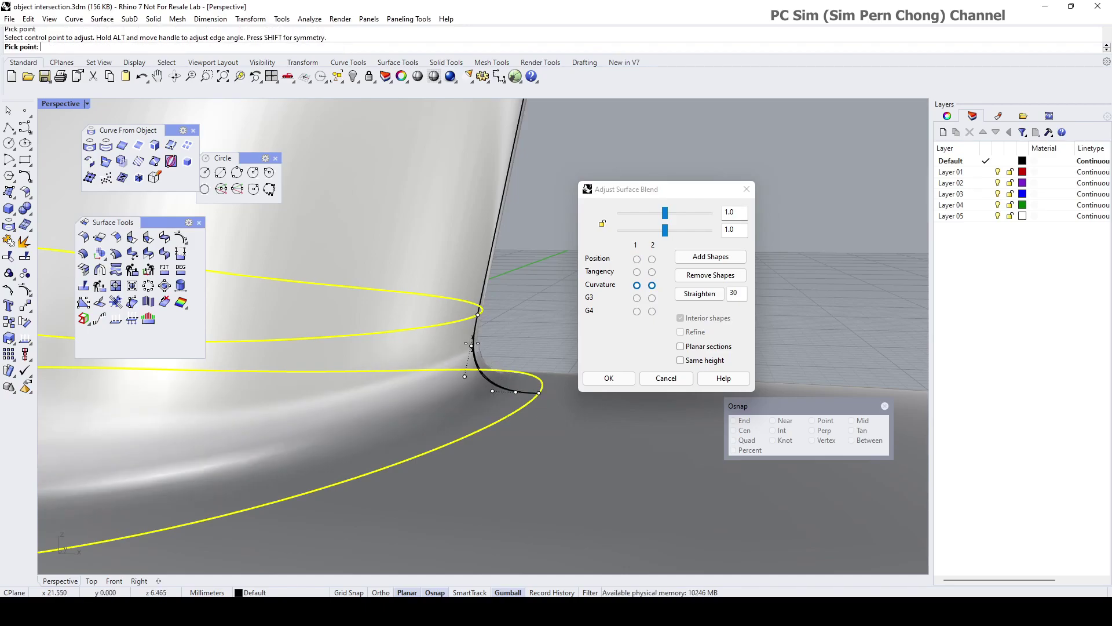
pyautogui.click(473, 337)
pyautogui.moveTo(468, 357); pyautogui.dragTo(489, 392)
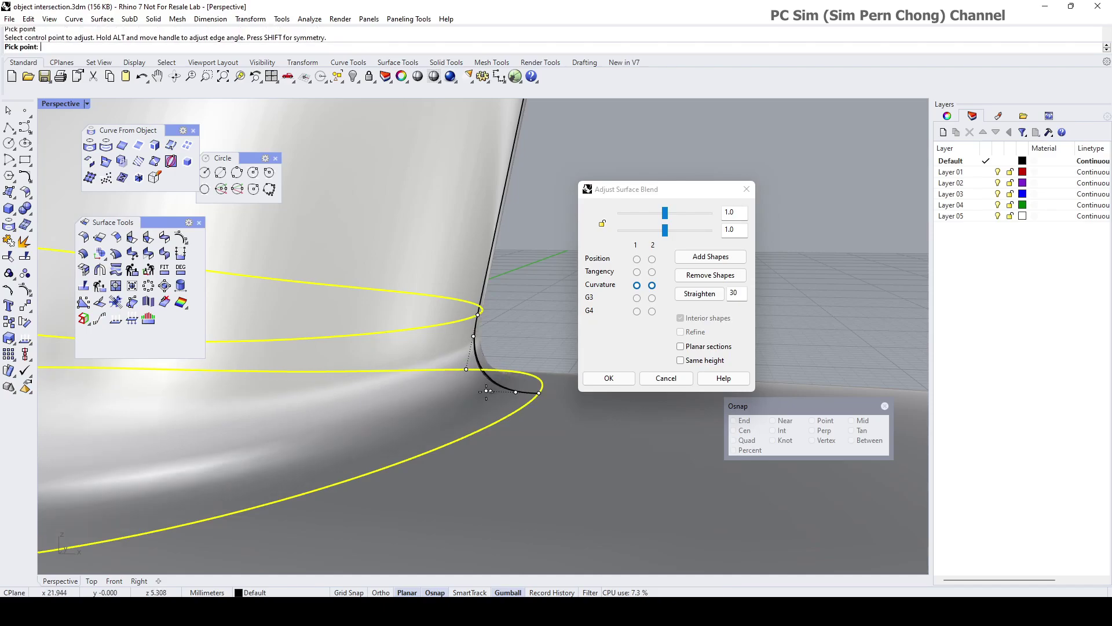
pyautogui.click(490, 391)
# Accept the adjusted settings to create the blend surface between the cylinder and the curved surface
pyautogui.scroll(-4, 486, 386)
pyautogui.moveTo(509, 387)
pyautogui.mouseDown(button='right')
pyautogui.moveTo(519, 379)
pyautogui.moveTo(504, 377)
pyautogui.moveTo(484, 415)
pyautogui.moveTo(501, 374)
pyautogui.mouseUp(button='right')
pyautogui.keyDown('shift'); pyautogui.moveTo(514, 416); pyautogui.dragTo(563, 351, button='right'); pyautogui.keyUp('shift')
pyautogui.click(609, 381)
pyautogui.click(609, 379)
pyautogui.scroll(-5, 585, 381)
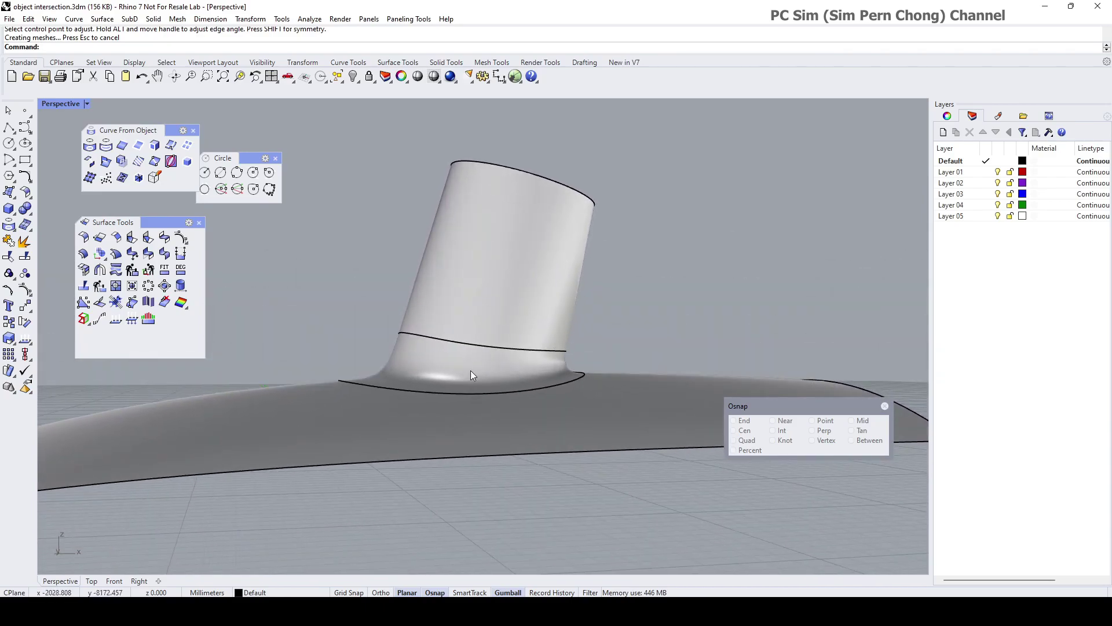
pyautogui.moveTo(390, 366); pyautogui.dragTo(382, 398, button='right')
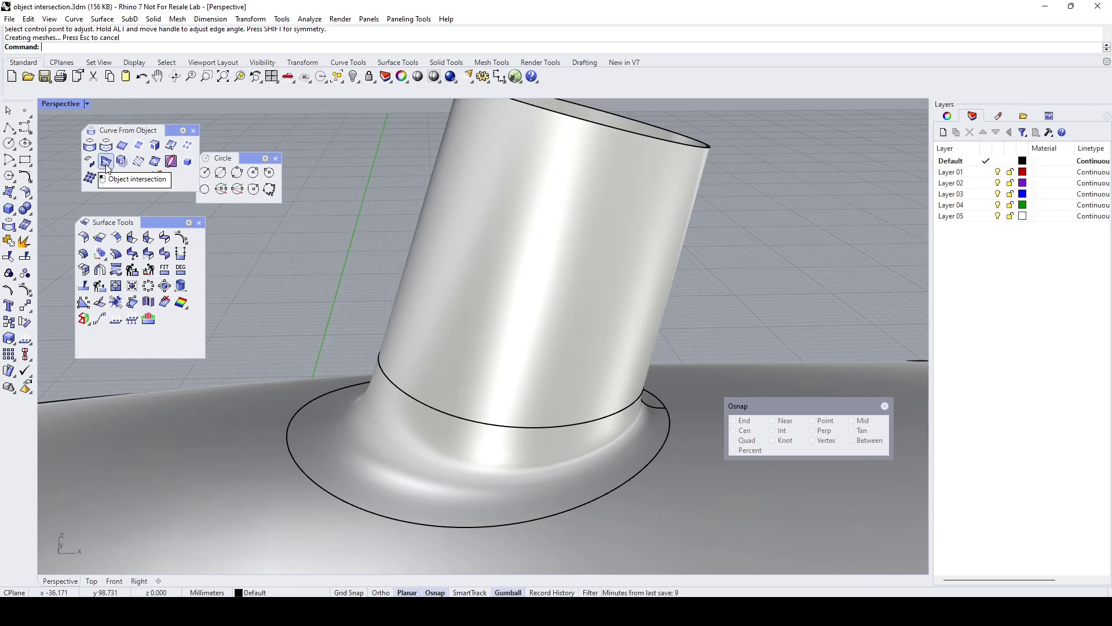
pyautogui.scroll(-6, 288, 266)
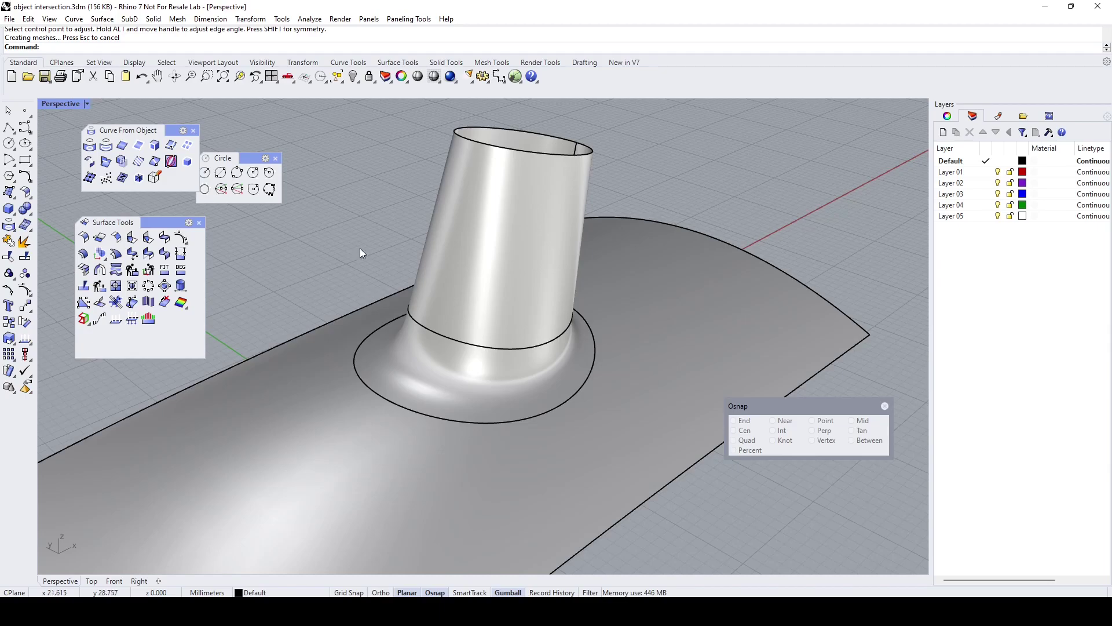
# Run an environment map analysis on the cylinder, blend and curved surface, and examine the smoothness of the junction
pyautogui.click(306, 19)
pyautogui.moveTo(317, 58)
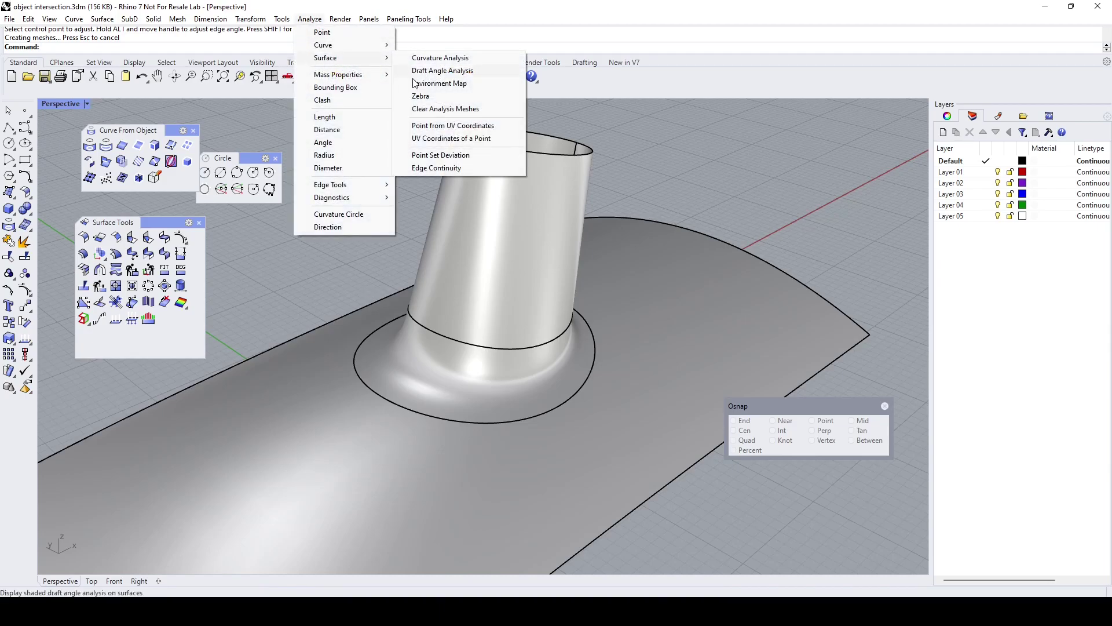
pyautogui.click(426, 85)
pyautogui.click(497, 255)
pyautogui.click(443, 375)
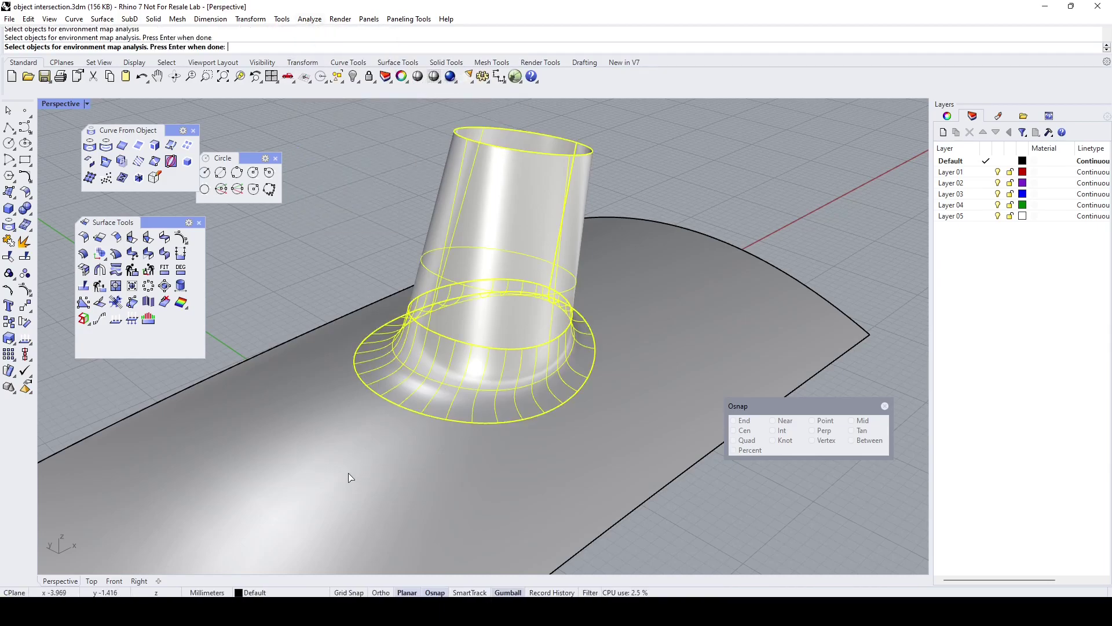
pyautogui.click(348, 471)
pyautogui.press('Return')
pyautogui.moveTo(380, 470); pyautogui.dragTo(426, 456, button='right')
pyautogui.scroll(3, 442, 415)
pyautogui.keyDown('shift'); pyautogui.moveTo(443, 416); pyautogui.dragTo(416, 474, button='right'); pyautogui.keyUp('shift')
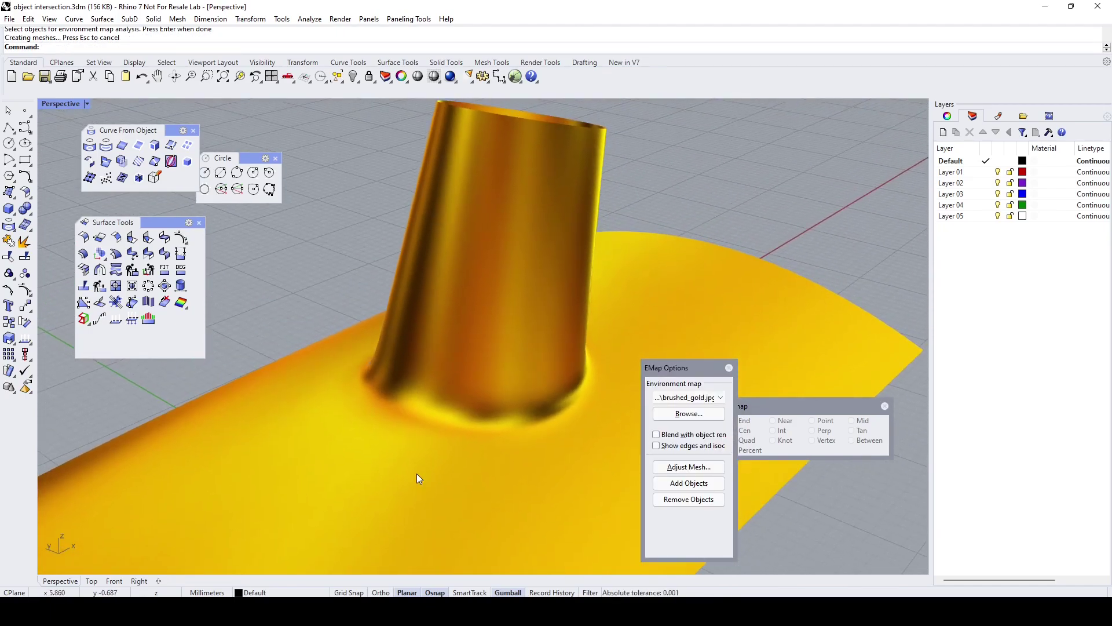